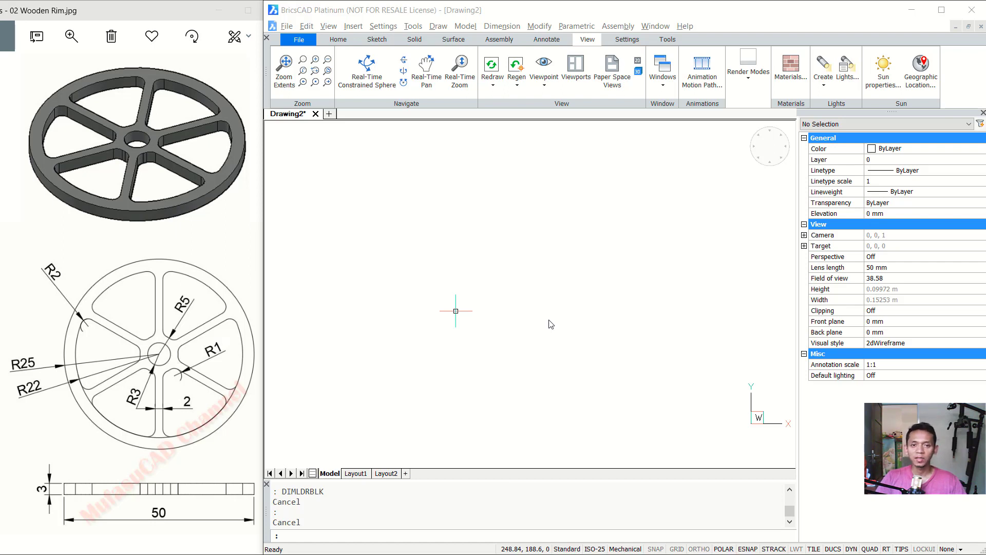
# - Draw the outer rim circles of radius 25 and 22 on a shared centre
pyautogui.click(503, 265)
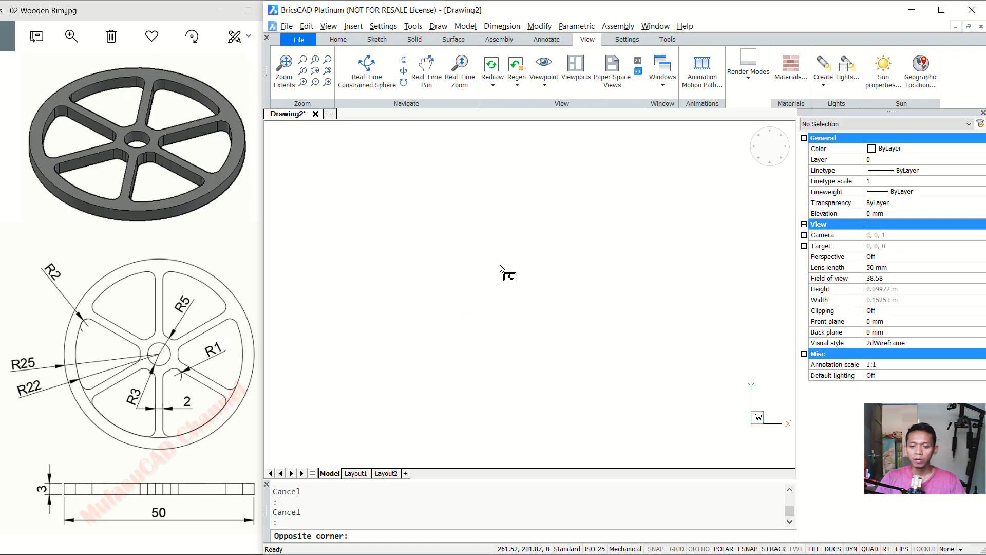
pyautogui.click(463, 310)
pyautogui.write('c')
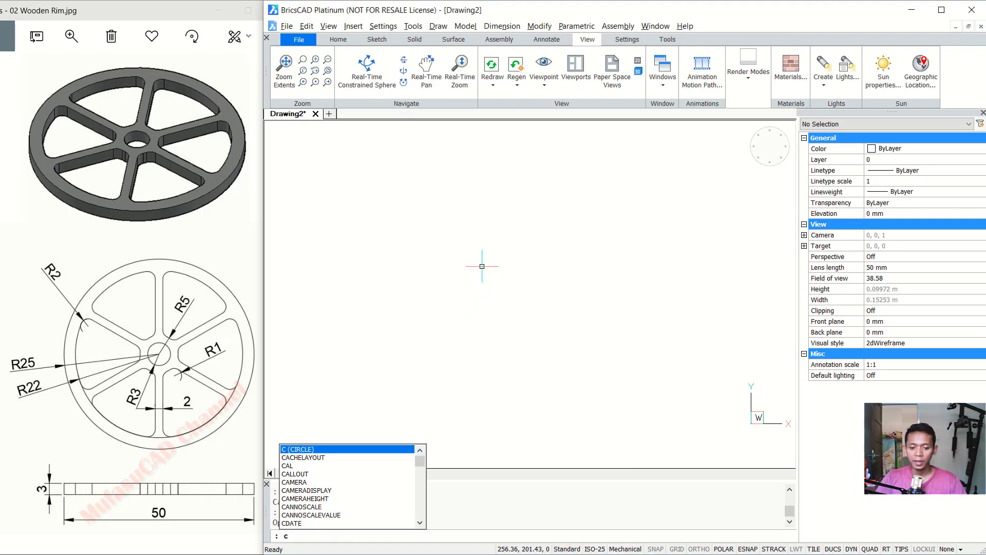
pyautogui.press('Return')
pyautogui.click(488, 289)
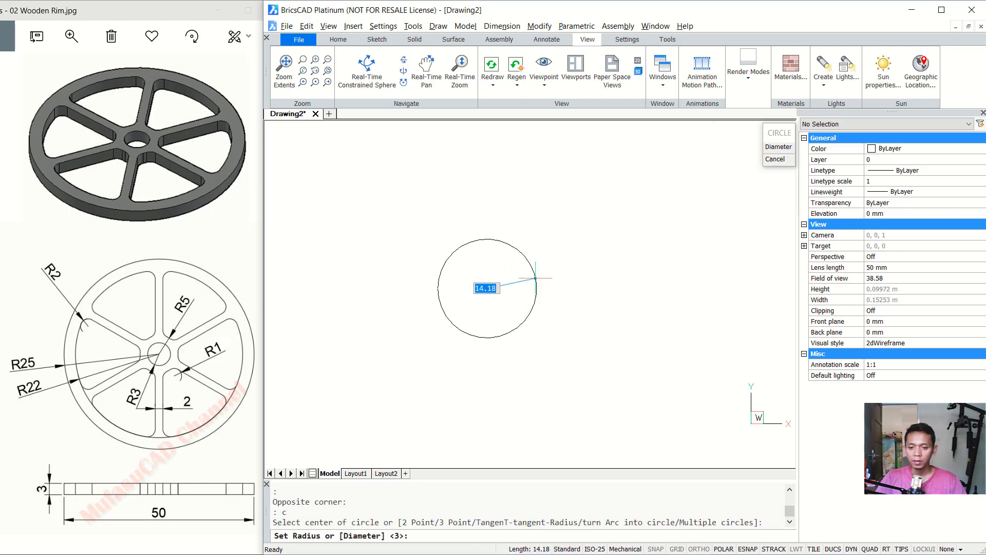
pyautogui.write('25')
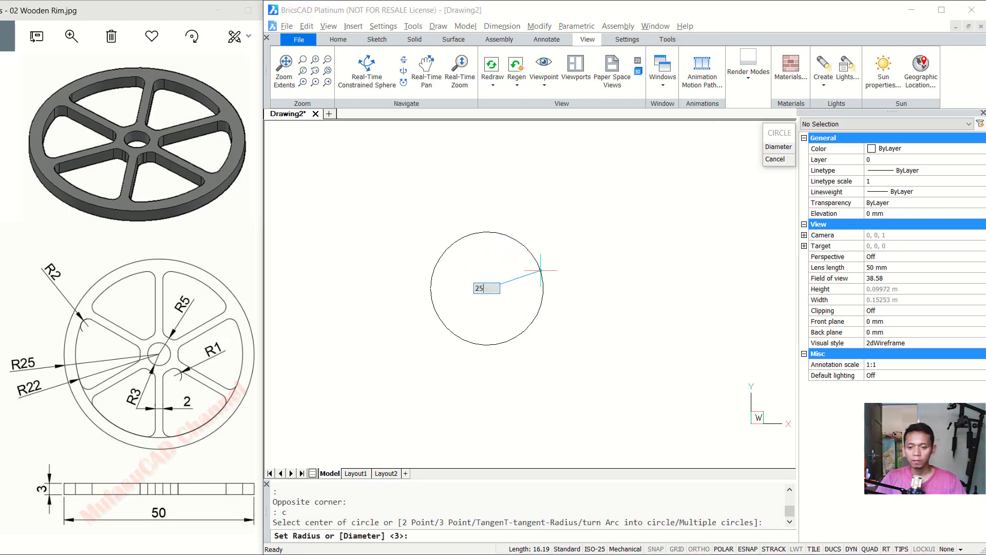
pyautogui.press('Return')
pyautogui.press('Return')
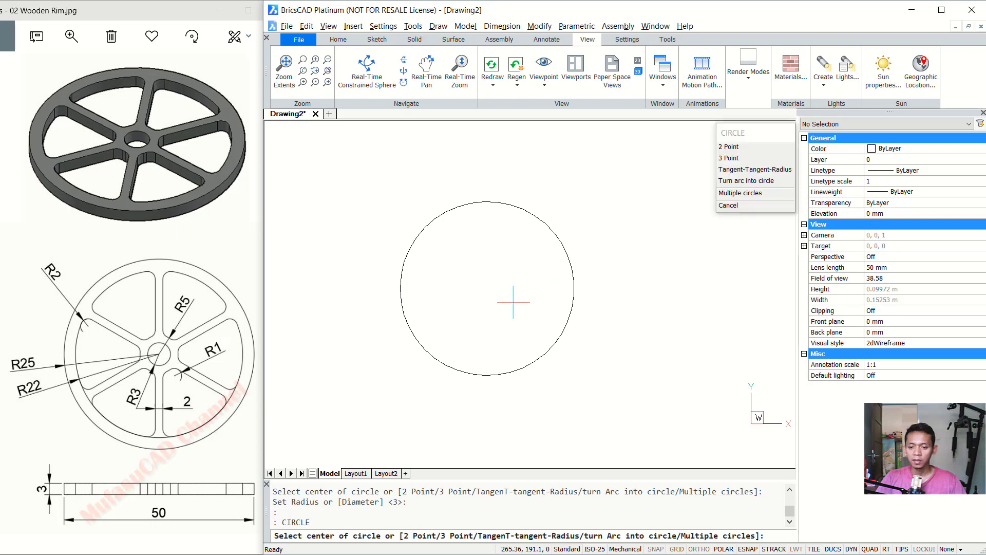
pyautogui.click(487, 288)
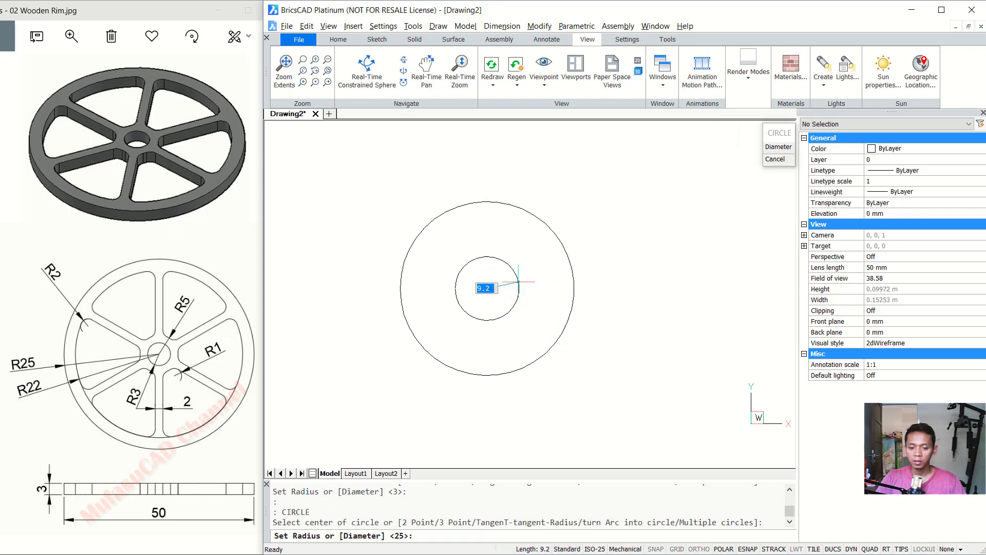
pyautogui.write('22')
pyautogui.press('Return')
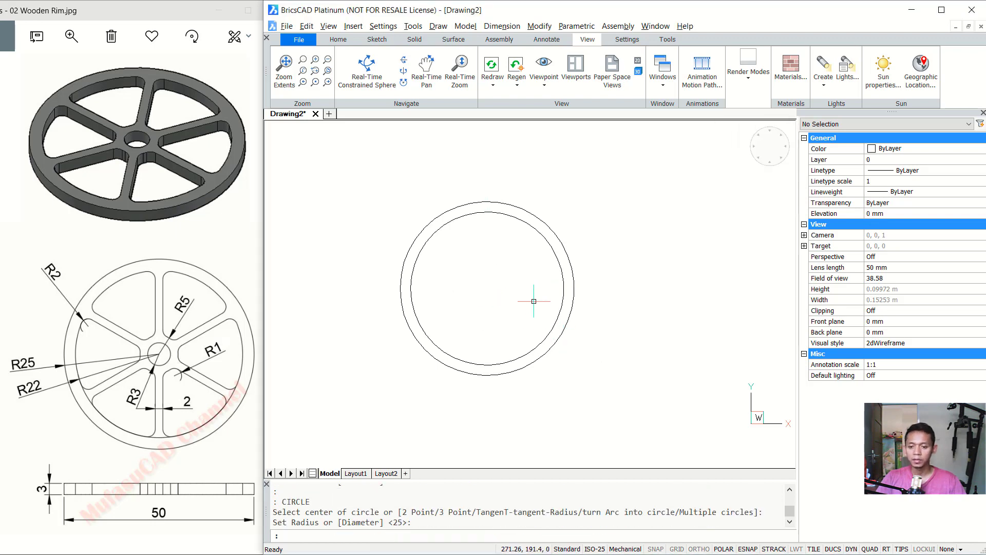
# - Add the hub circles of radius 5 and 3 at the same centre
pyautogui.press('Return')
pyautogui.click(487, 288)
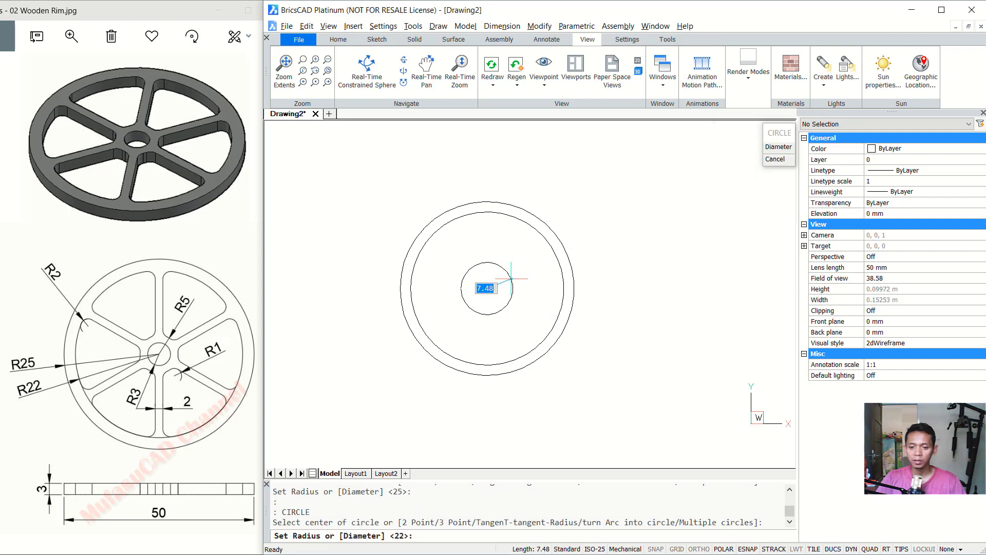
pyautogui.write('5')
pyautogui.press('Return')
pyautogui.press('Return')
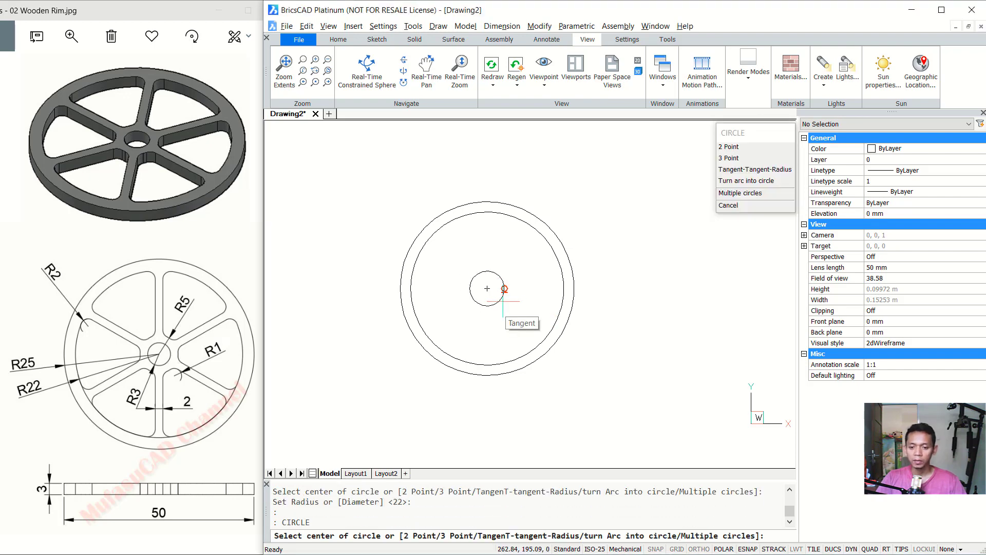
pyautogui.click(487, 288)
pyautogui.write('3')
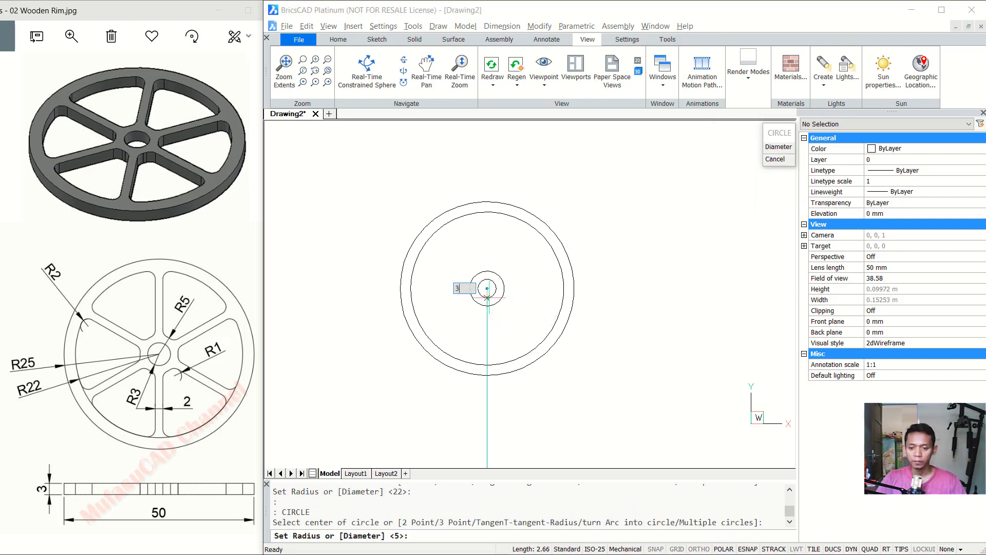
pyautogui.press('Return')
pyautogui.scroll(1, 484, 277)
pyautogui.scroll(1, 484, 277)
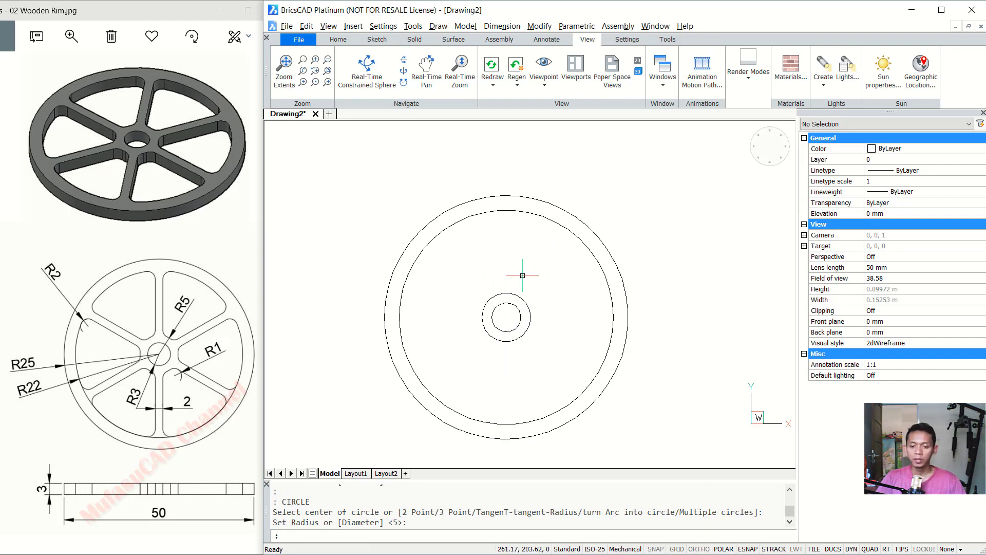
# - Draw a vertical line from the hub circle's top quadrant up to the inner rim
pyautogui.write('l')
pyautogui.press('Return')
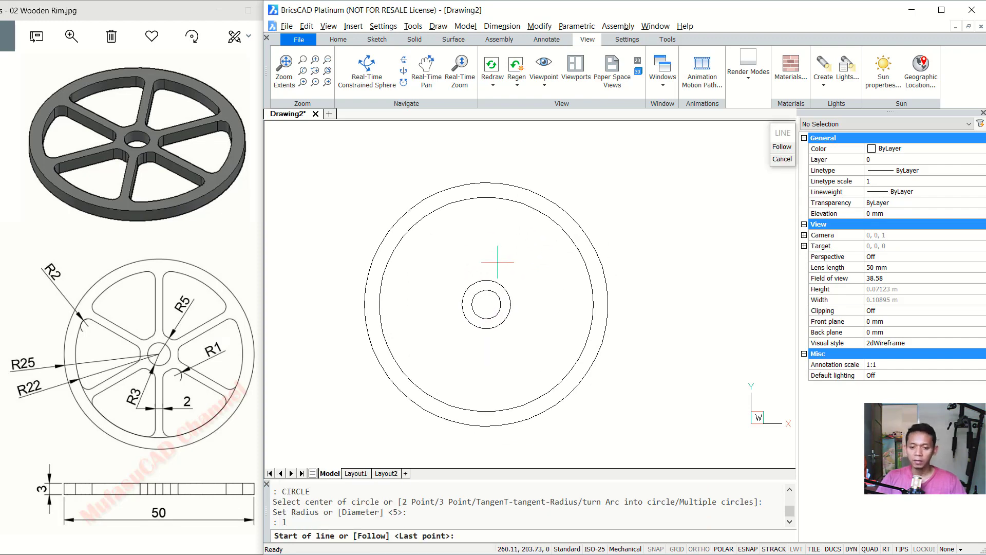
pyautogui.keyDown('shift'); pyautogui.rightClick(519, 239); pyautogui.keyUp('shift')
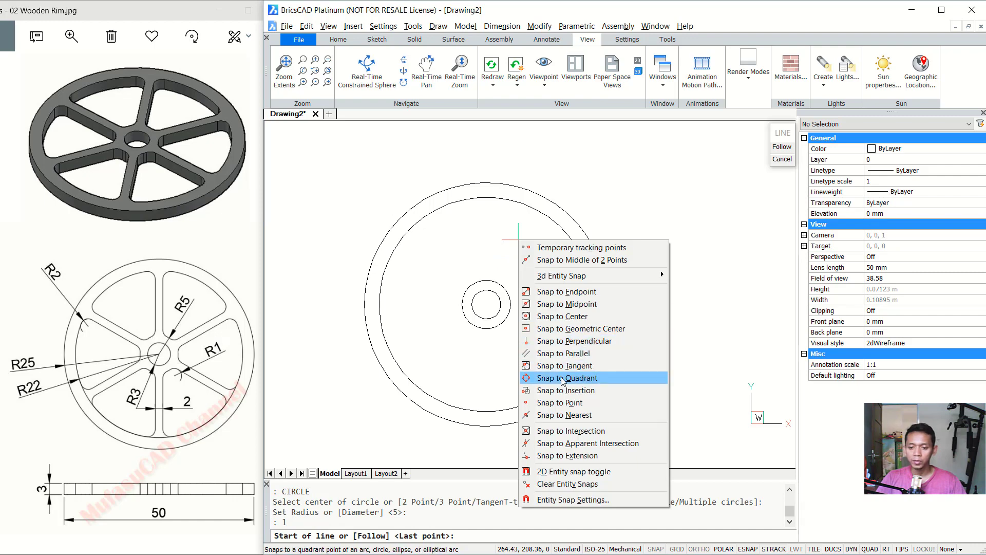
pyautogui.click(577, 378)
pyautogui.click(486, 280)
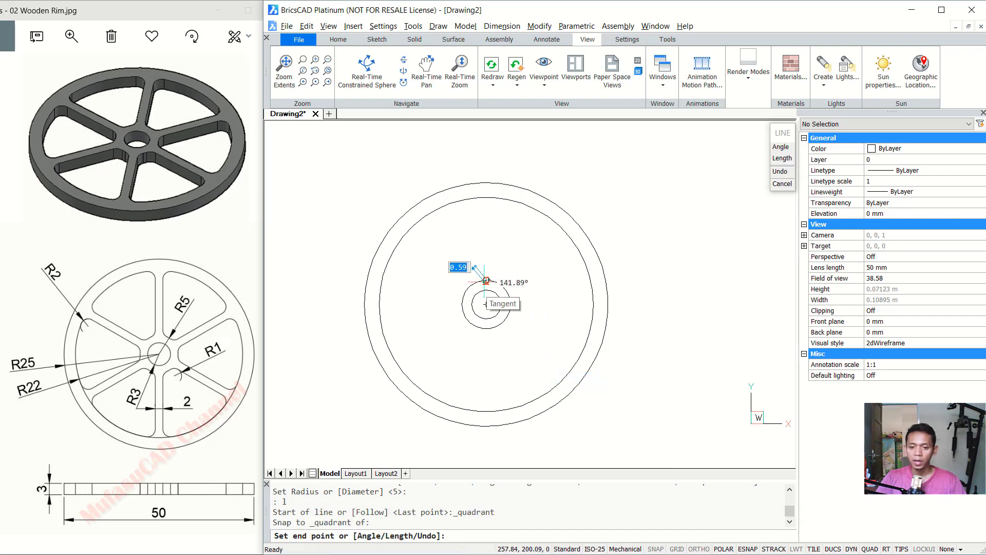
pyautogui.click(486, 197)
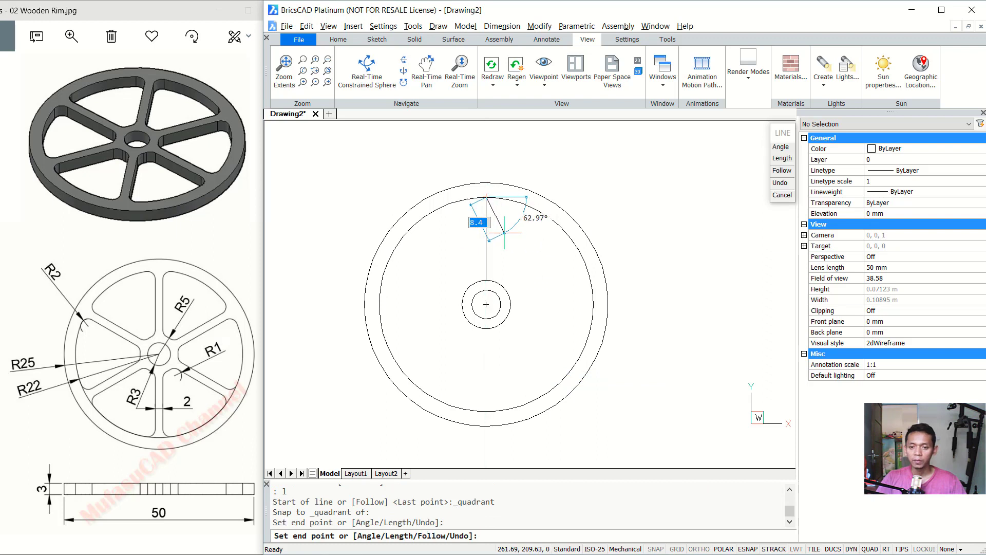
pyautogui.press('Return')
pyautogui.scroll(2, 486, 223)
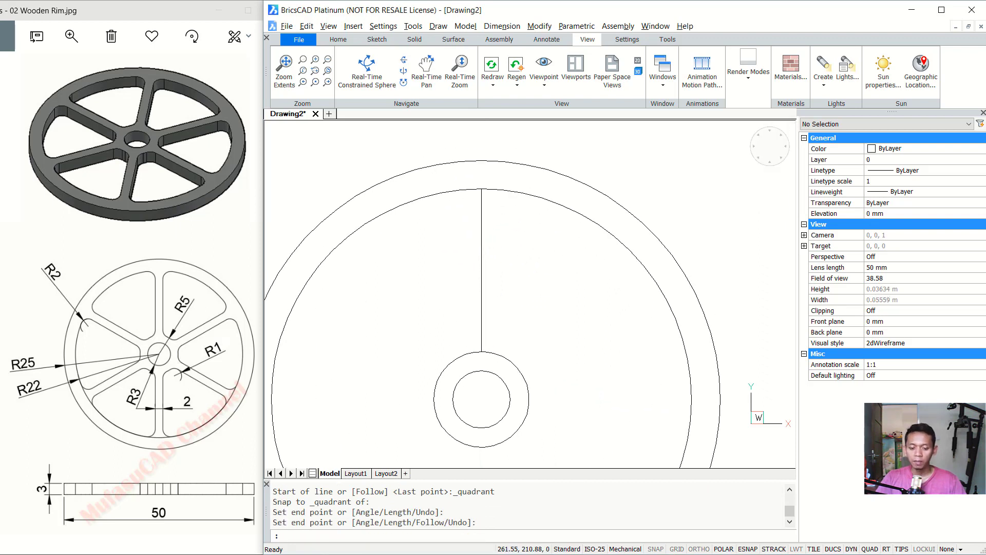
# - Copy the spoke line 1 unit to the right
pyautogui.write('co')
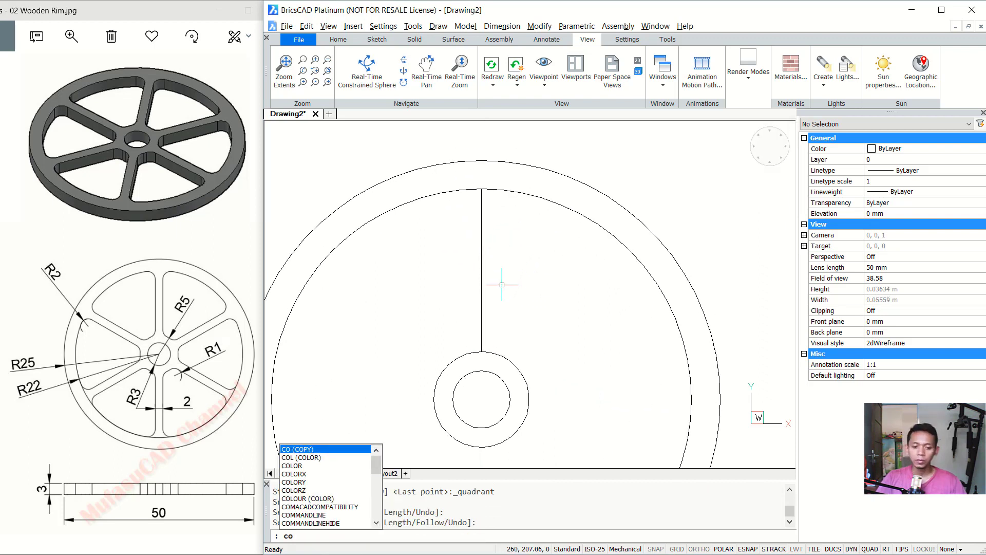
pyautogui.press('Return')
pyautogui.click(506, 236)
pyautogui.click(460, 291)
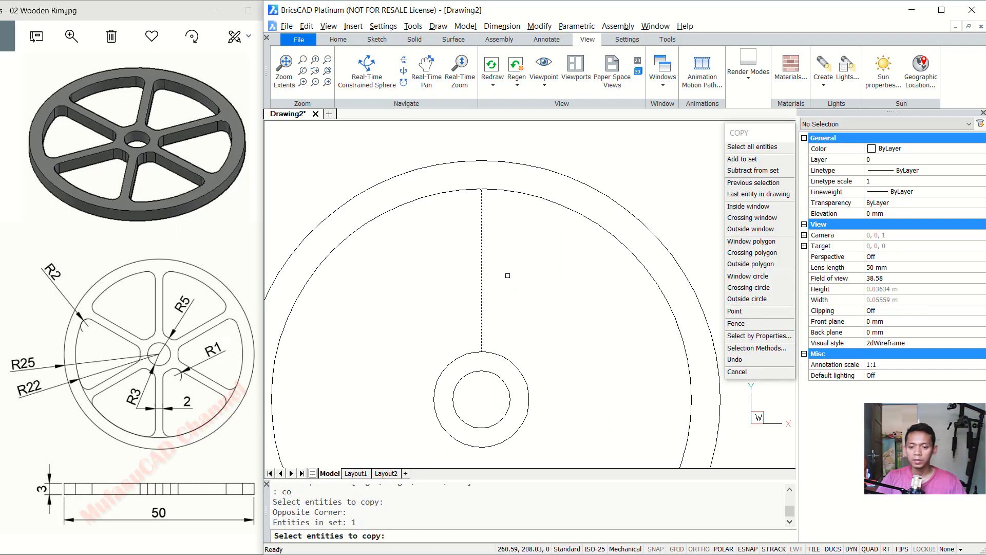
pyautogui.press('Return')
pyautogui.click(502, 265)
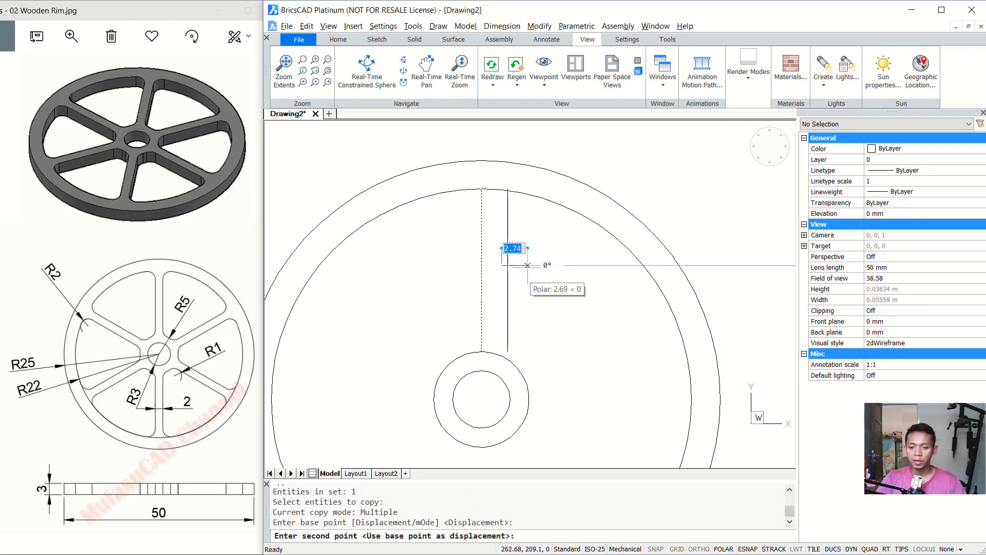
pyautogui.write('1')
pyautogui.press('Return')
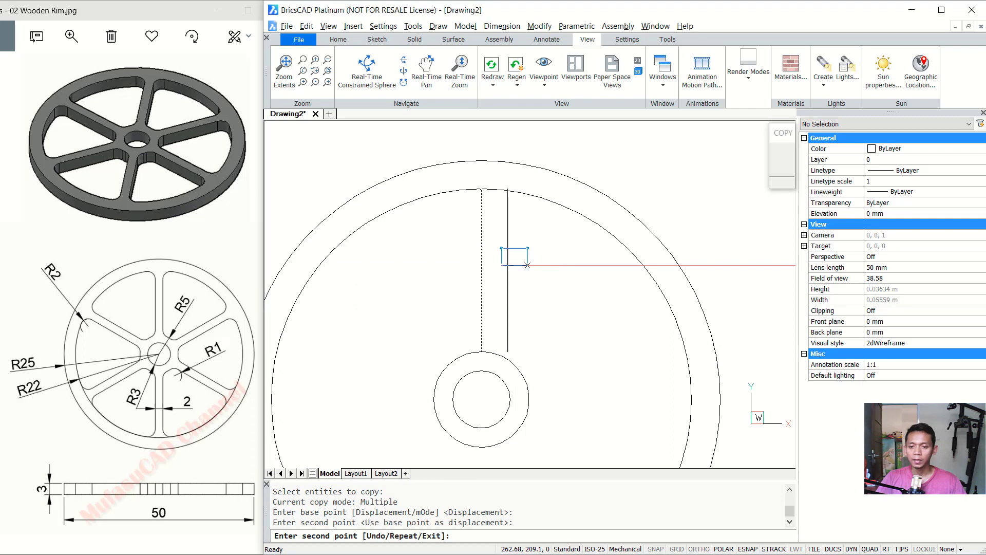
pyautogui.press('Escape')
pyautogui.scroll(1, 503, 257)
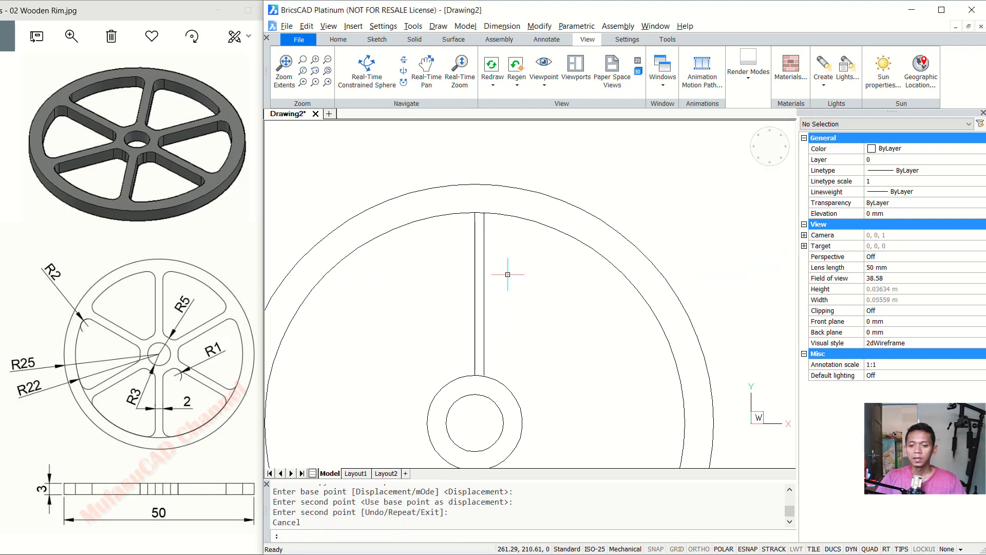
pyautogui.scroll(1, 499, 270)
pyautogui.scroll(1, 499, 268)
pyautogui.write('c')
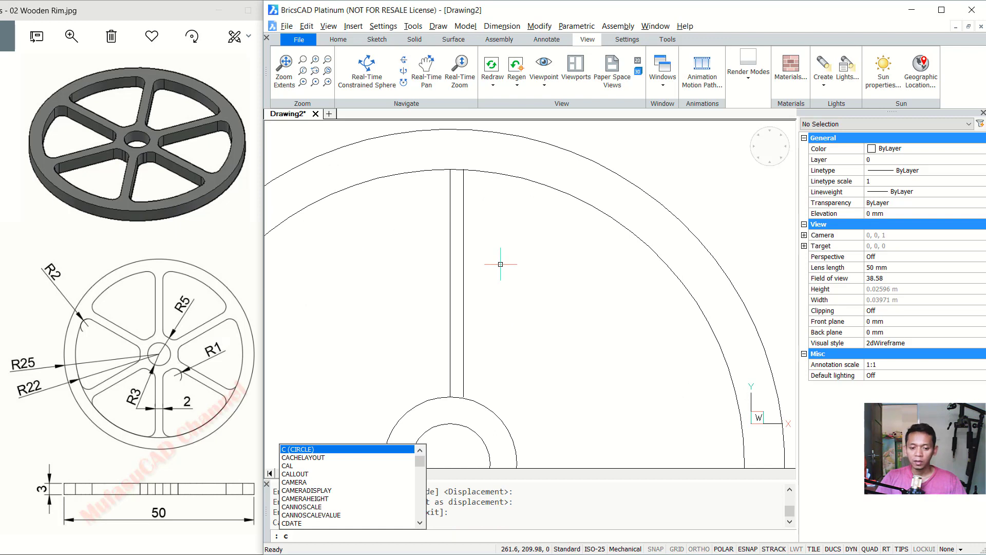
# - Draw a radius-1 TTR circle tangent to the hub circle and the spoke line
pyautogui.press('Return')
pyautogui.write('t')
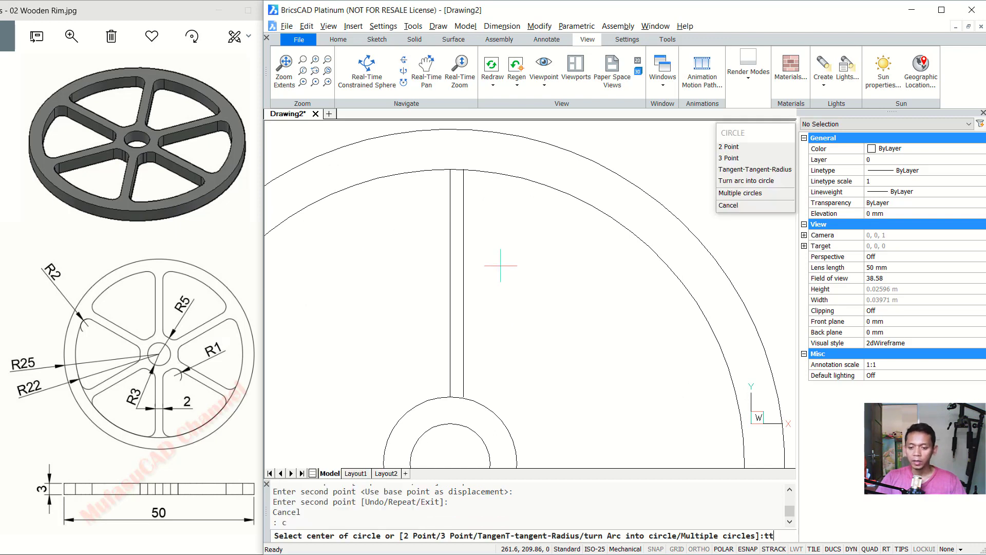
pyautogui.press('Return')
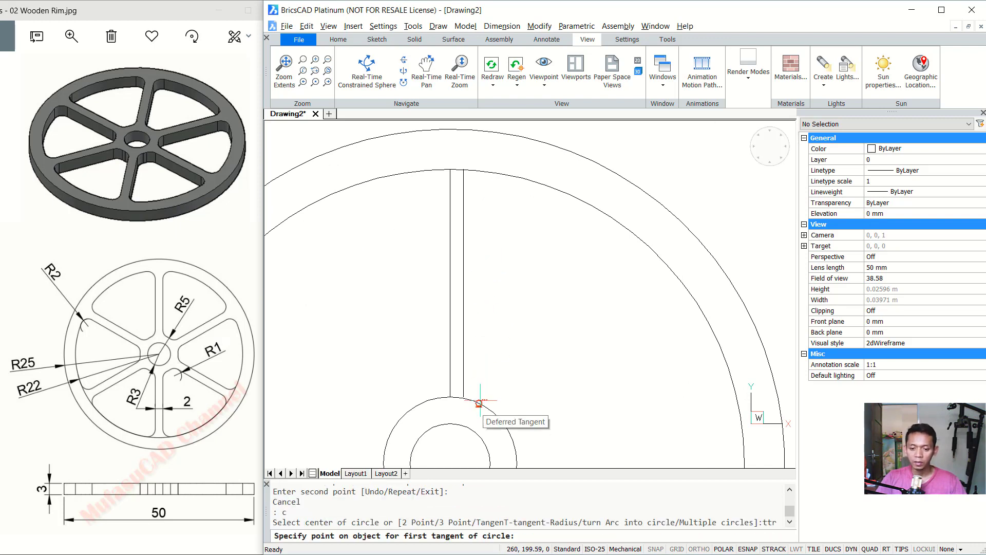
pyautogui.click(481, 405)
pyautogui.click(464, 362)
pyautogui.write('1')
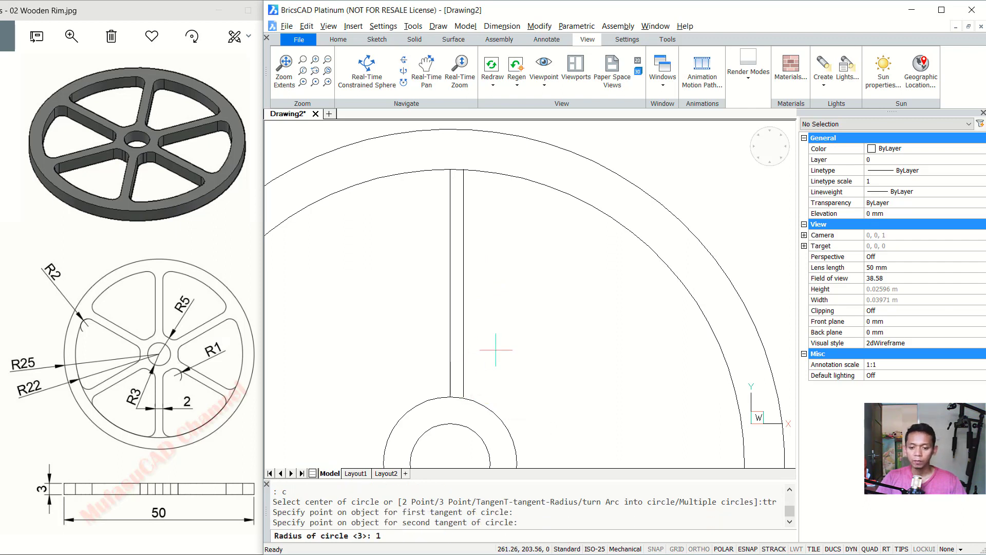
pyautogui.press('Return')
pyautogui.press('Return')
pyautogui.write('ttr')
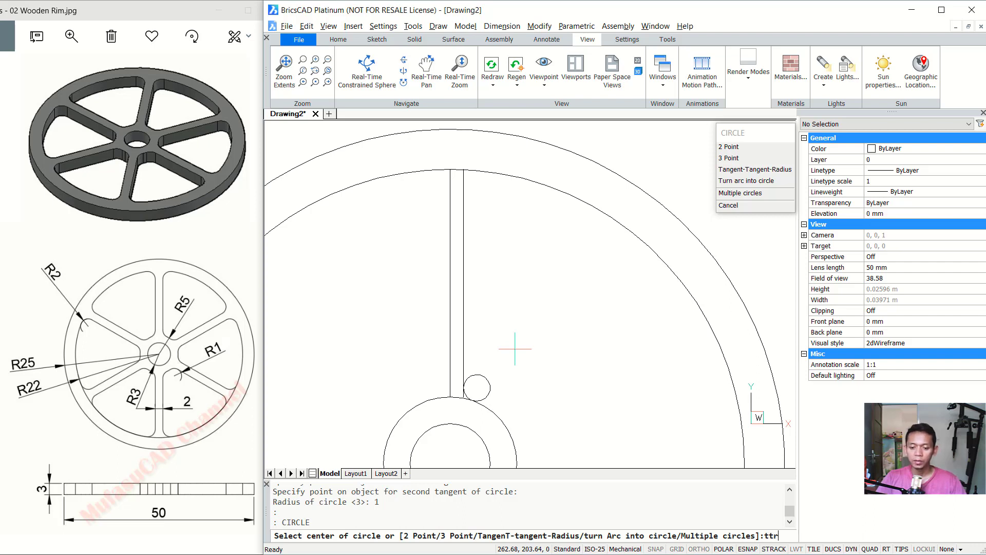
# - Draw a radius-2 TTR circle tangent to the inner rim and the spoke line
pyautogui.press('Return')
pyautogui.click(500, 180)
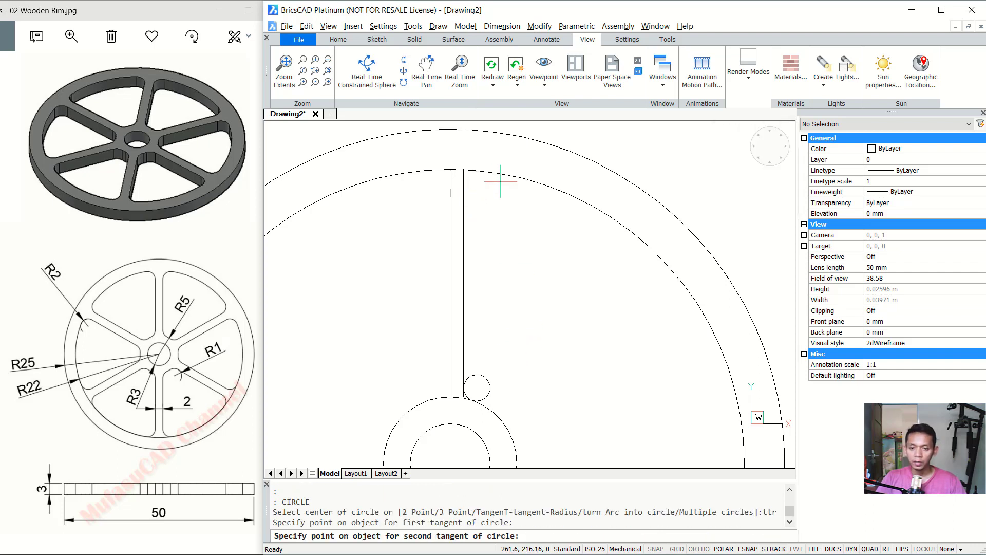
pyautogui.click(503, 175)
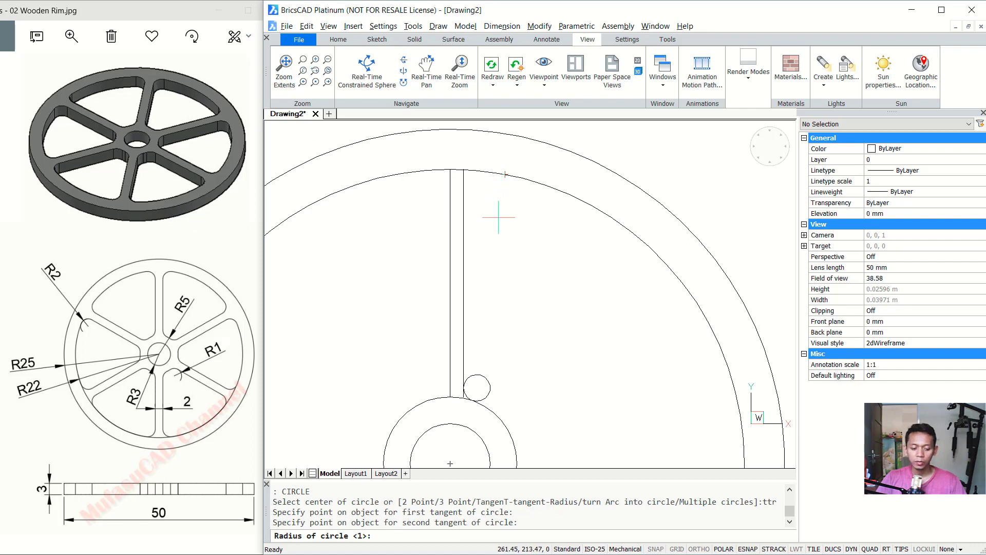
pyautogui.write('2')
pyautogui.press('Return')
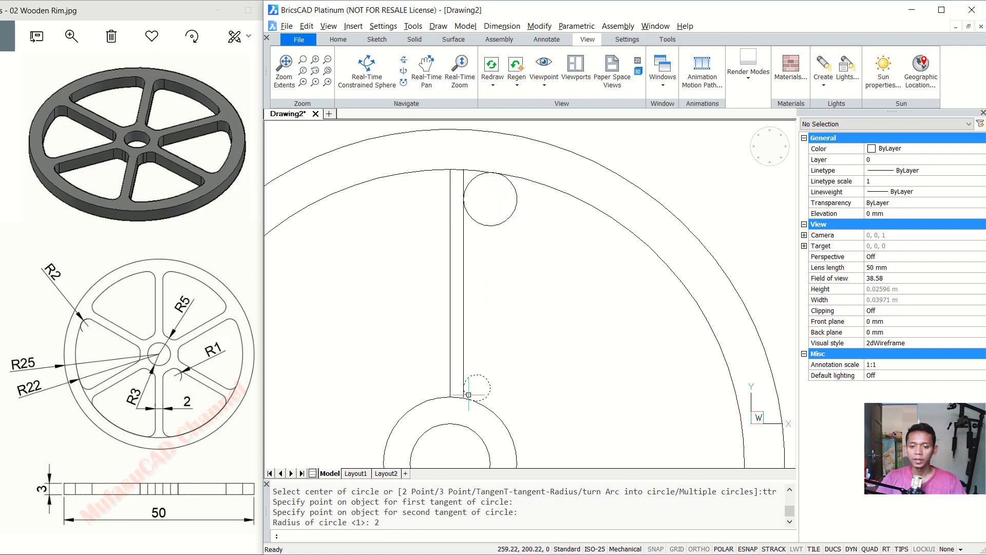
pyautogui.scroll(3, 470, 393)
# - Trim the hub-side tangent circle's outer part, leaving a fillet arc
pyautogui.write('r')
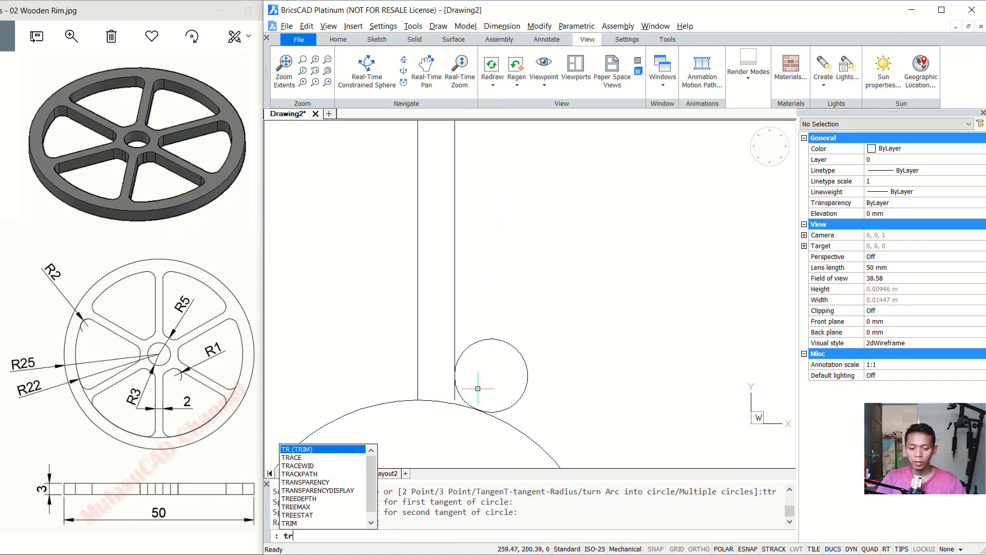
pyautogui.press('Return')
pyautogui.press('Return')
pyautogui.click(553, 340)
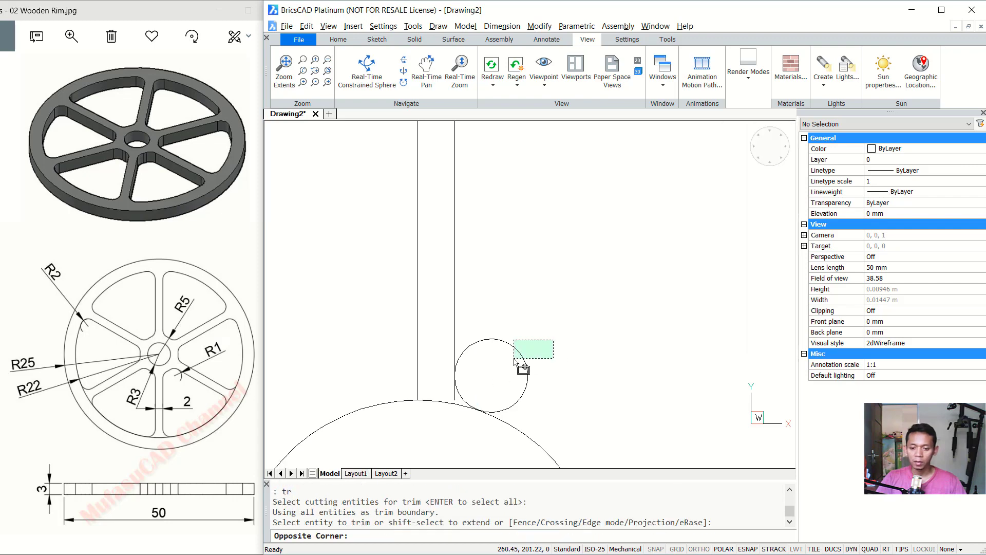
pyautogui.click(513, 375)
pyautogui.scroll(-5, 468, 364)
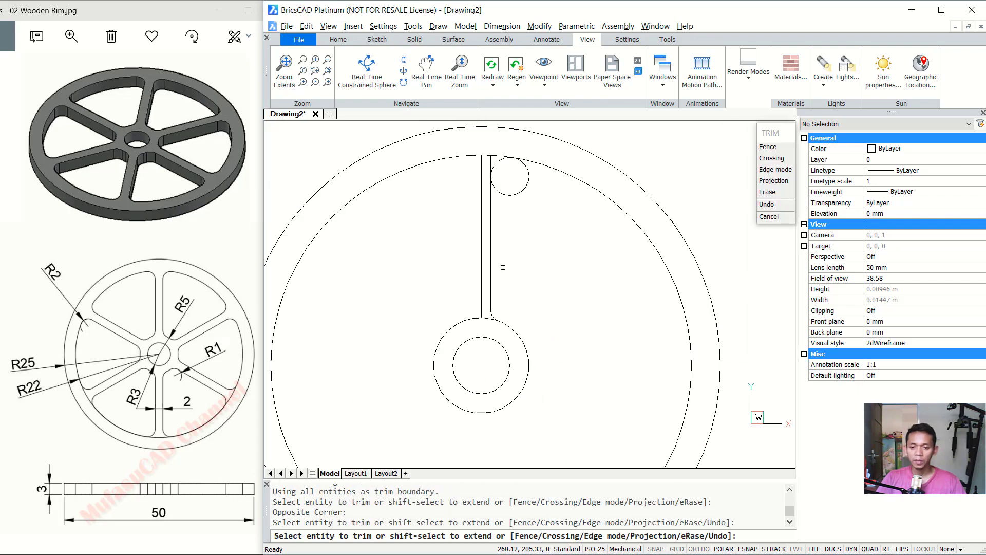
pyautogui.scroll(1, 477, 247)
pyautogui.scroll(2, 477, 247)
pyautogui.scroll(1, 477, 248)
pyautogui.scroll(5, 477, 247)
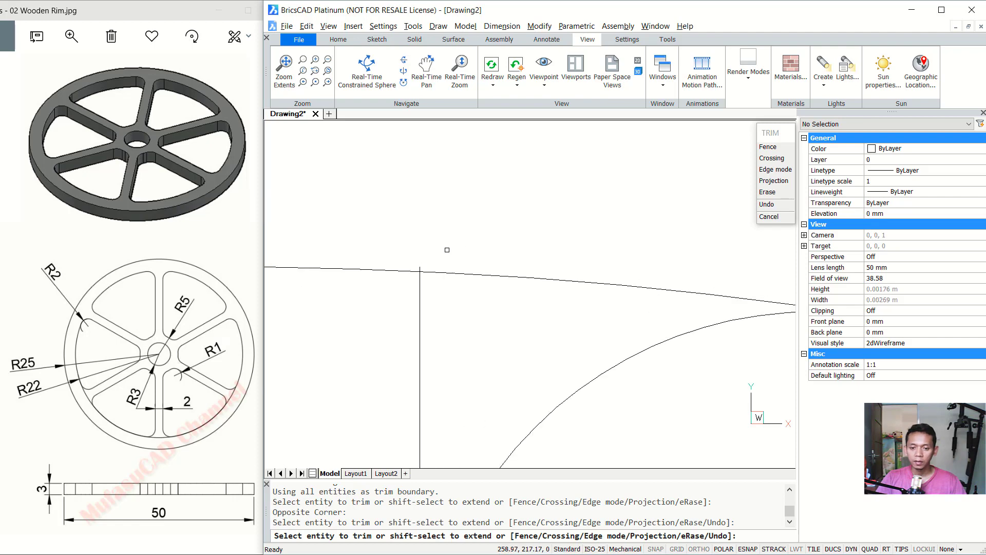
# - Trim the stray pieces and the rest of the rim fillet circle into a rounded corner
pyautogui.click(441, 250)
pyautogui.click(419, 268)
pyautogui.click(441, 303)
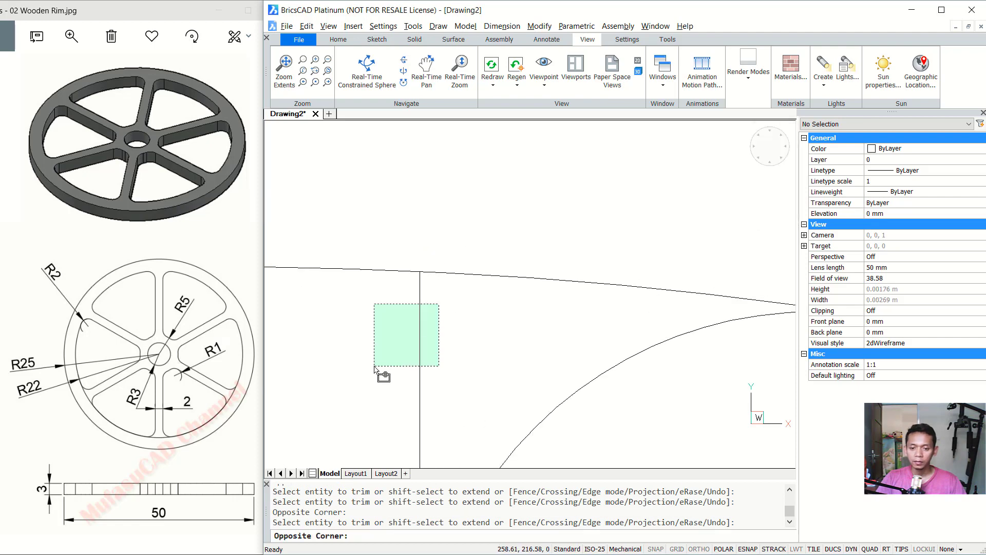
pyautogui.click(374, 381)
pyautogui.scroll(-2, 461, 353)
pyautogui.moveTo(461, 353); pyautogui.dragTo(421, 243, button='middle')
pyautogui.click(569, 370)
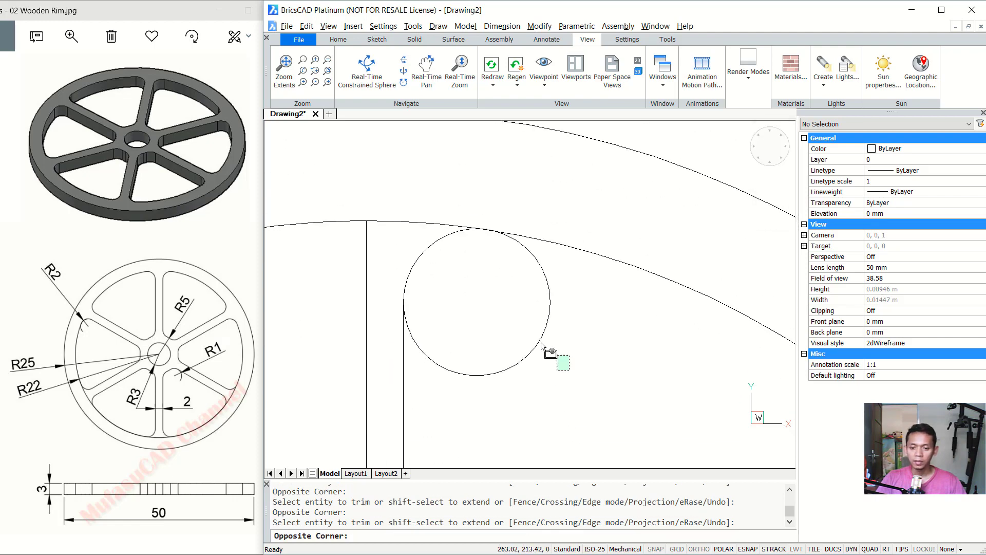
pyautogui.click(506, 317)
pyautogui.press('Escape')
pyautogui.scroll(-3, 474, 302)
pyautogui.scroll(-2, 474, 308)
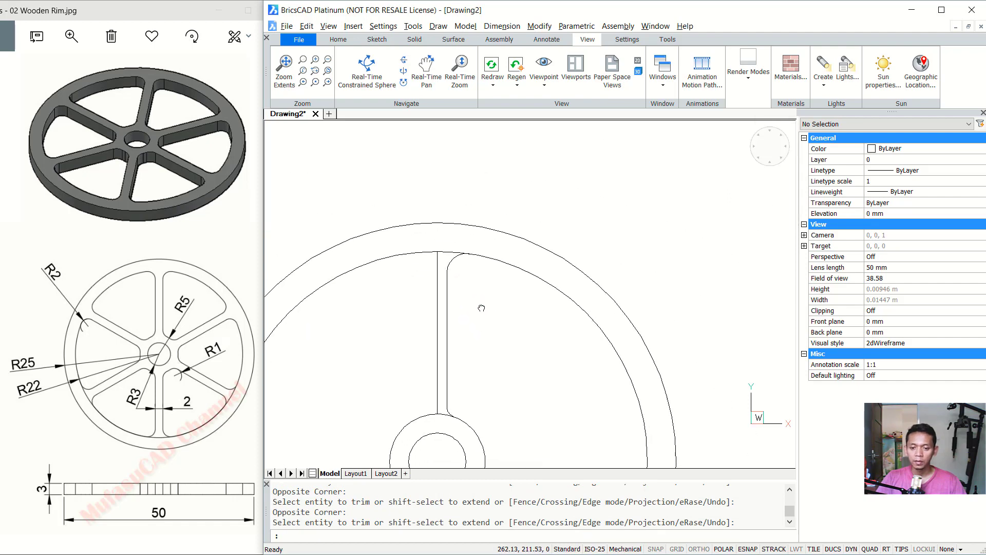
pyautogui.scroll(-1, 474, 319)
pyautogui.moveTo(474, 320); pyautogui.dragTo(482, 322, button='middle')
pyautogui.write('mi')
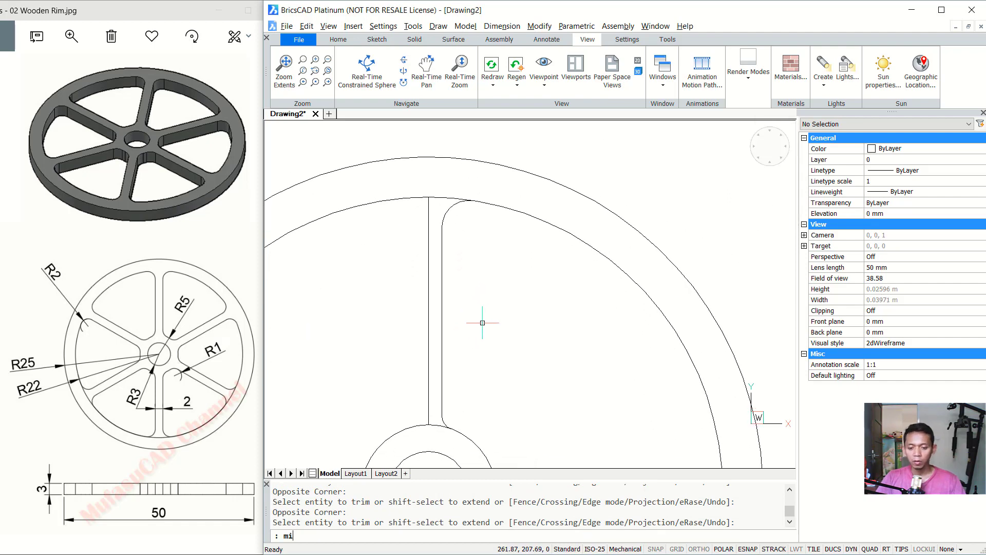
# - Mirror the rounded spoke edge and its fillets about the spoke's centre line
pyautogui.press('Return')
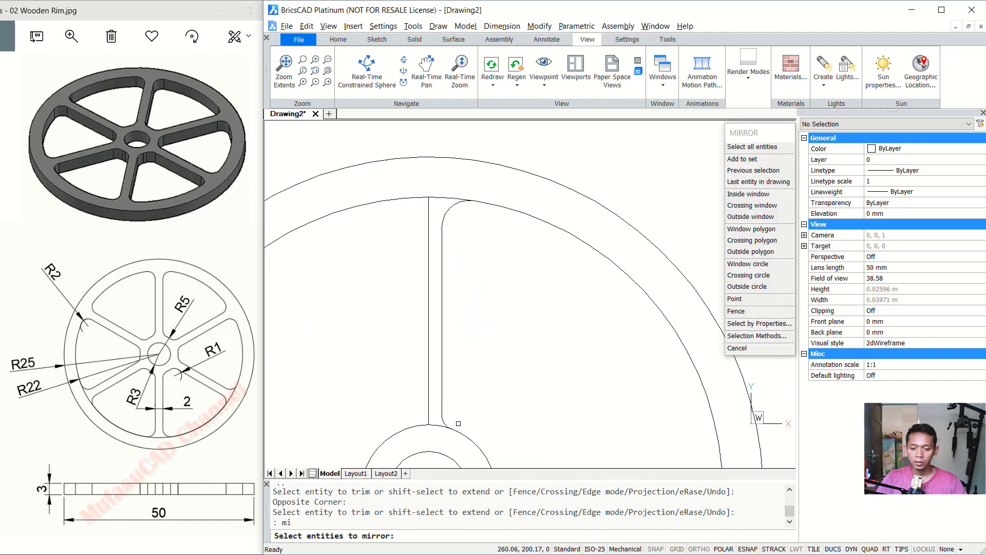
pyautogui.click(458, 424)
pyautogui.click(436, 207)
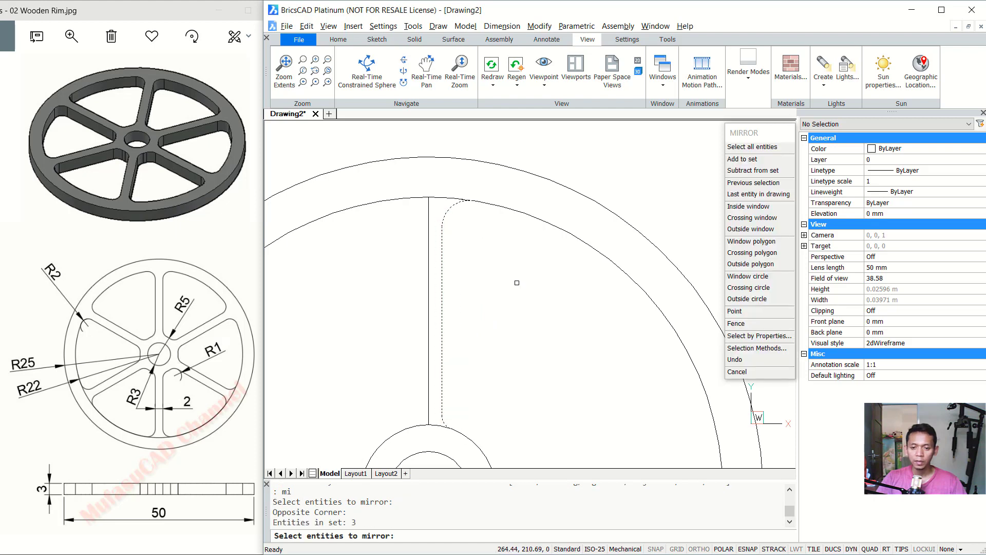
pyautogui.press('Return')
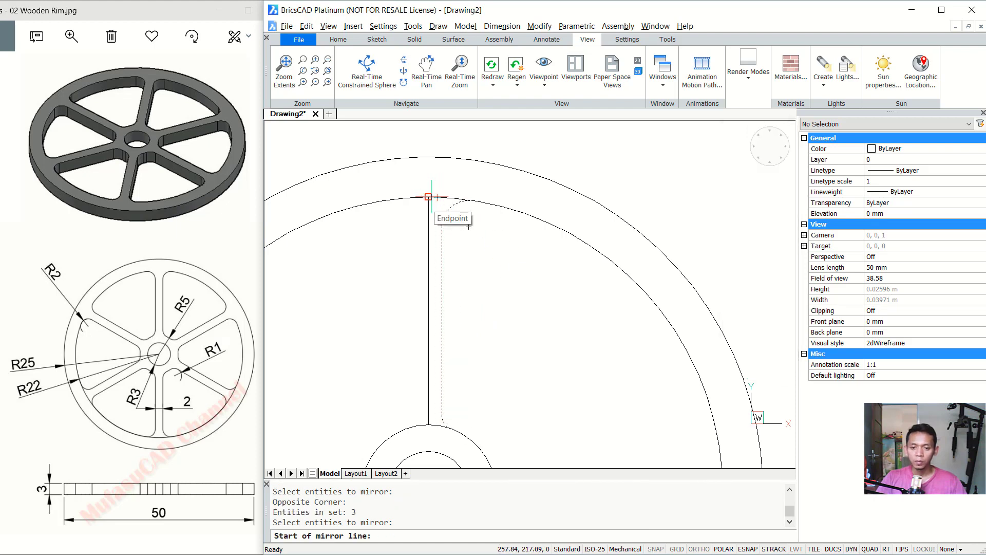
pyautogui.click(429, 197)
pyautogui.click(431, 194)
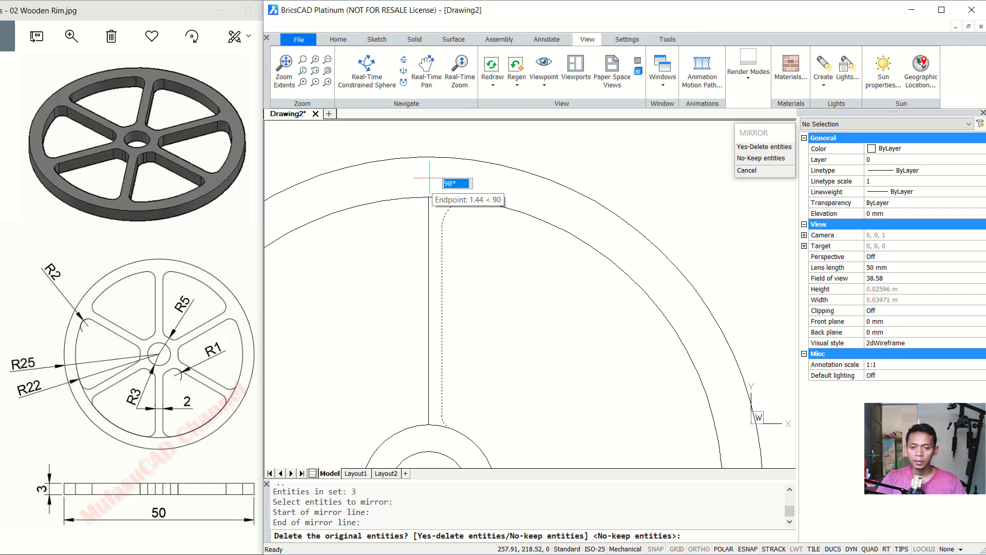
pyautogui.press('Return')
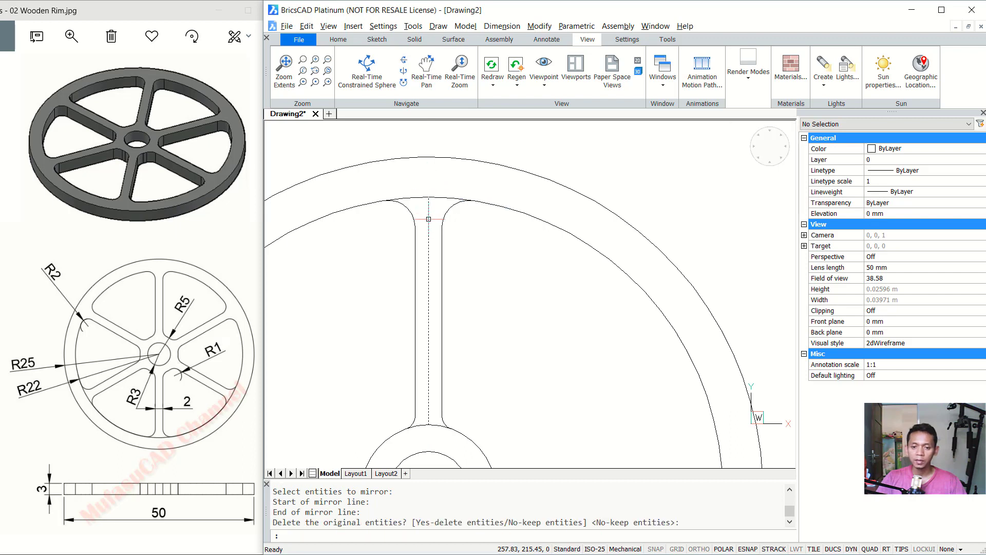
# - Delete the centre line and trim the rim and hub arcs between the spoke edges
pyautogui.click(429, 216)
pyautogui.press('Delete')
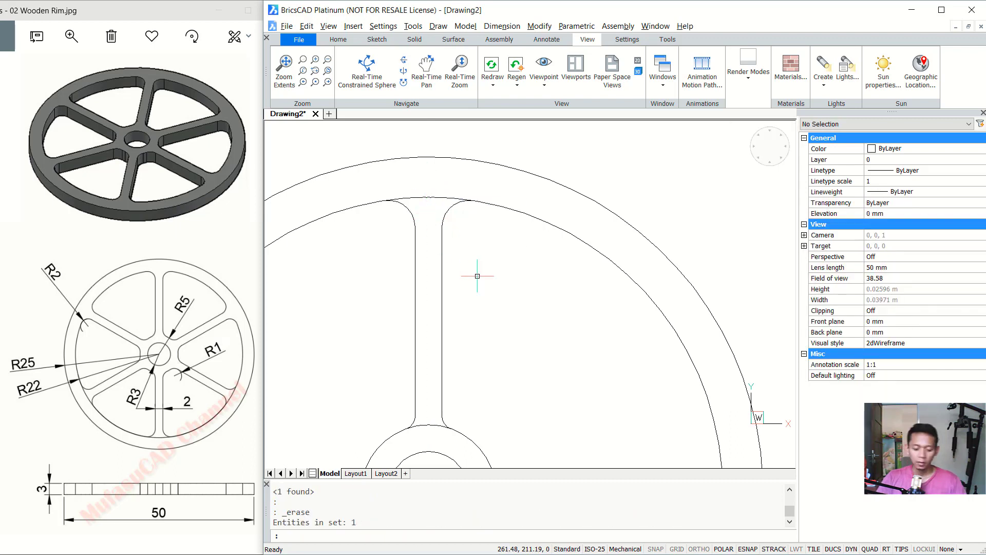
pyautogui.write('tr')
pyautogui.press('Return')
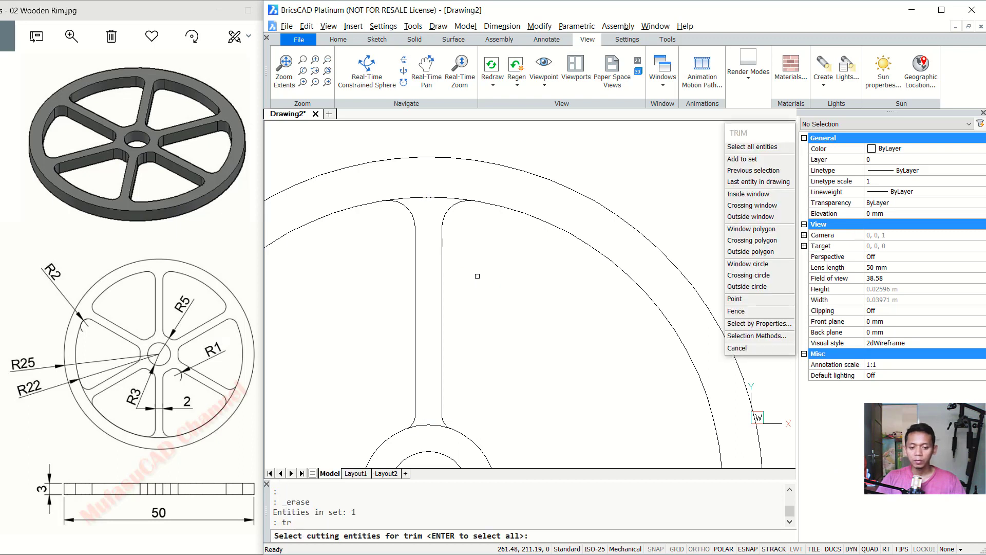
pyautogui.press('Return')
pyautogui.click(440, 188)
pyautogui.click(429, 212)
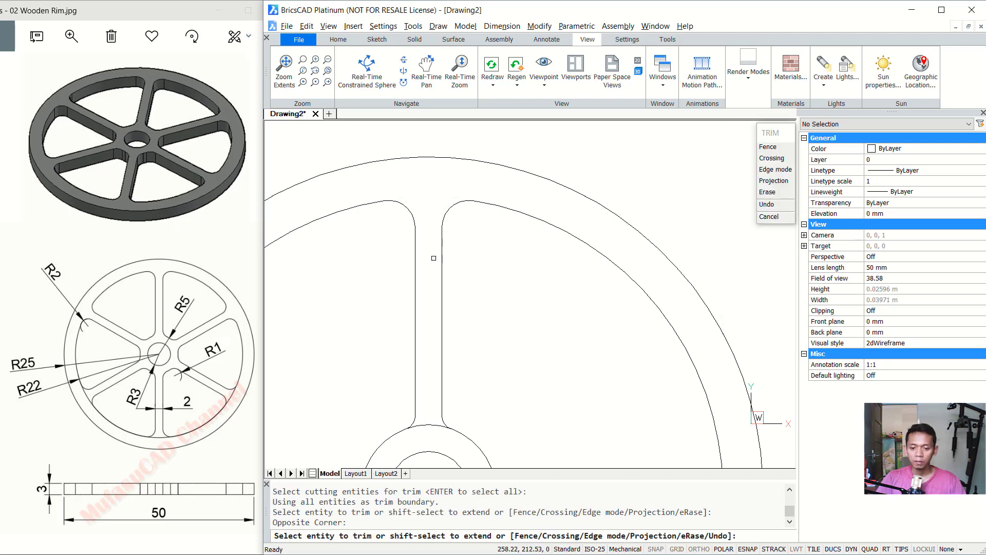
pyautogui.click(432, 414)
pyautogui.click(434, 440)
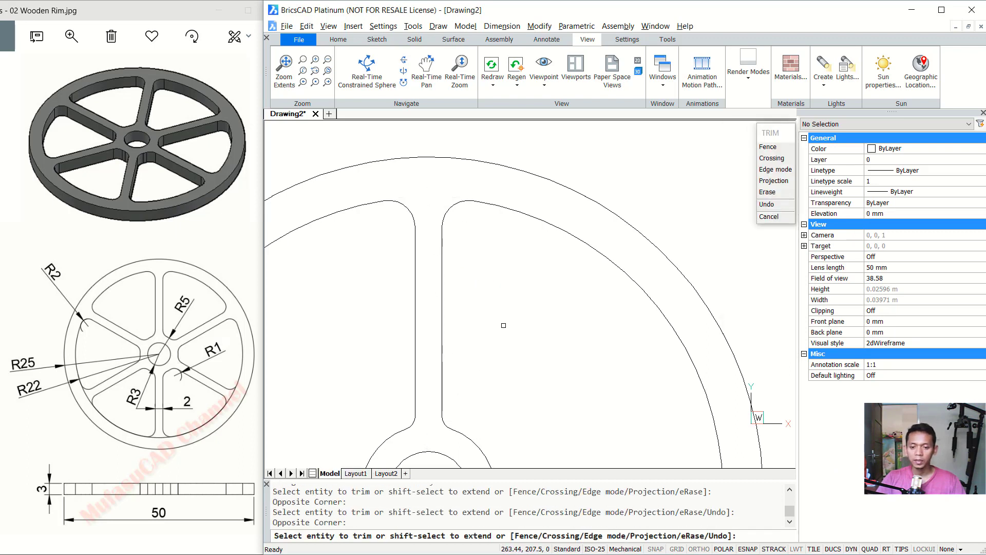
pyautogui.scroll(-3, 503, 325)
pyautogui.moveTo(505, 360); pyautogui.dragTo(528, 267, button='middle')
pyautogui.press('Return')
pyautogui.write('ARRAY')
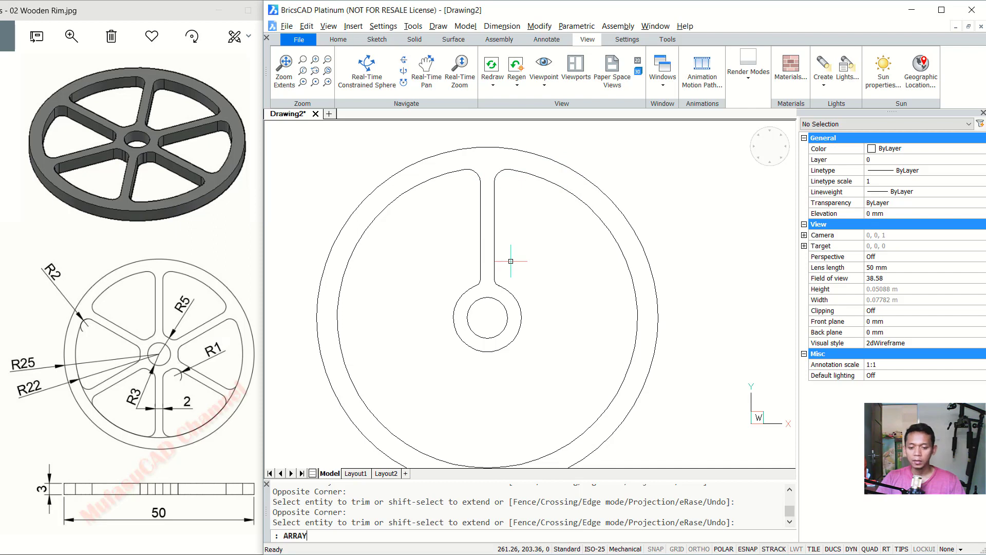
# - Polar-array the spoke outline six times around the hub centre
pyautogui.press('Return')
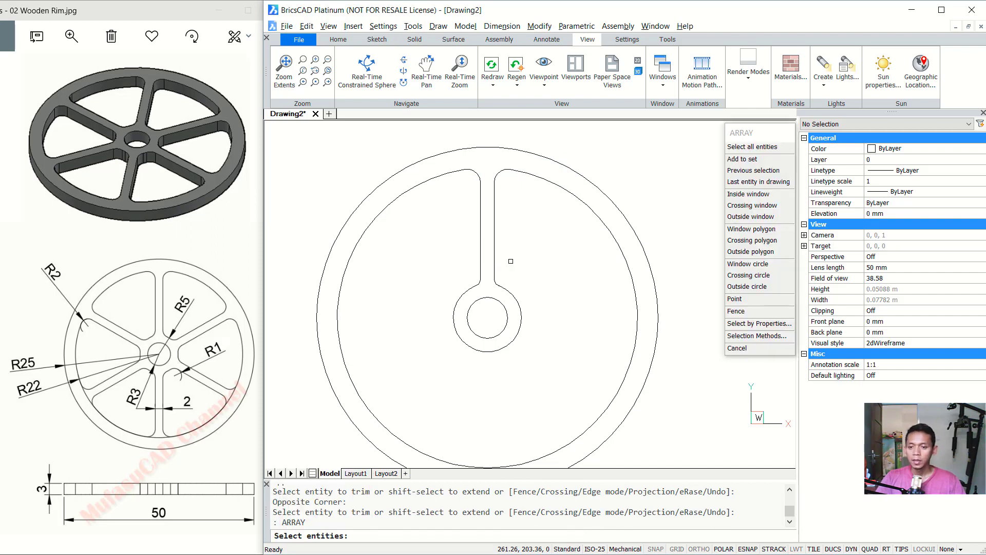
pyautogui.click(508, 281)
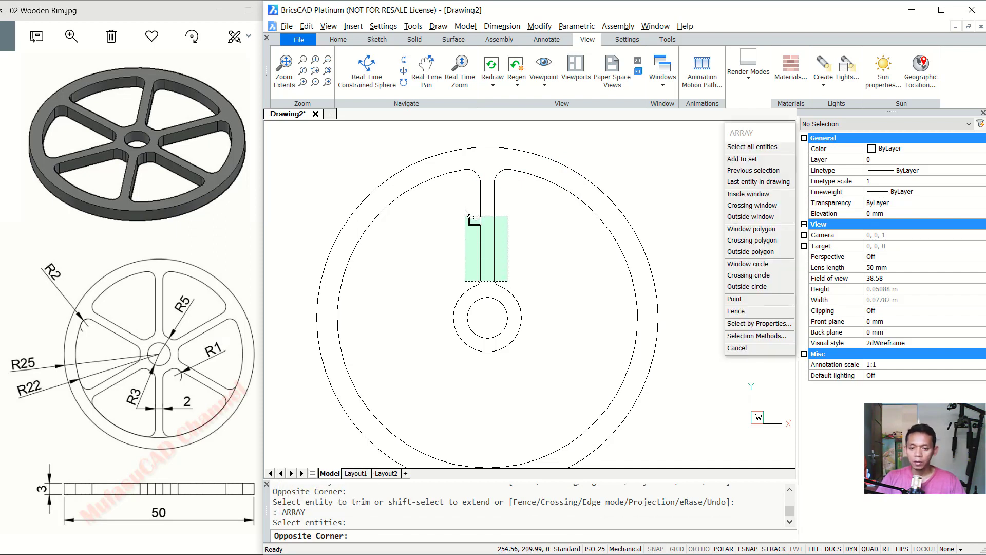
pyautogui.click(465, 175)
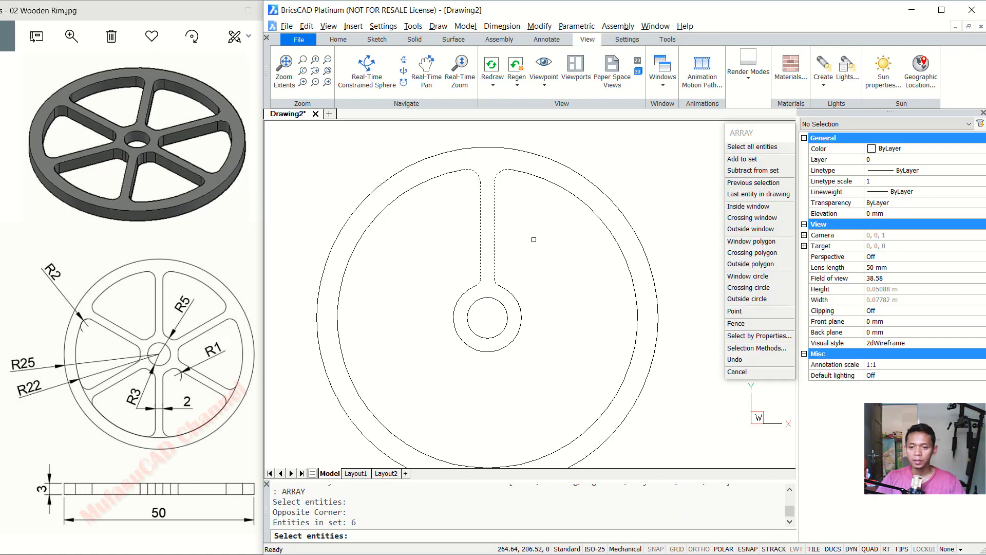
pyautogui.press('Return')
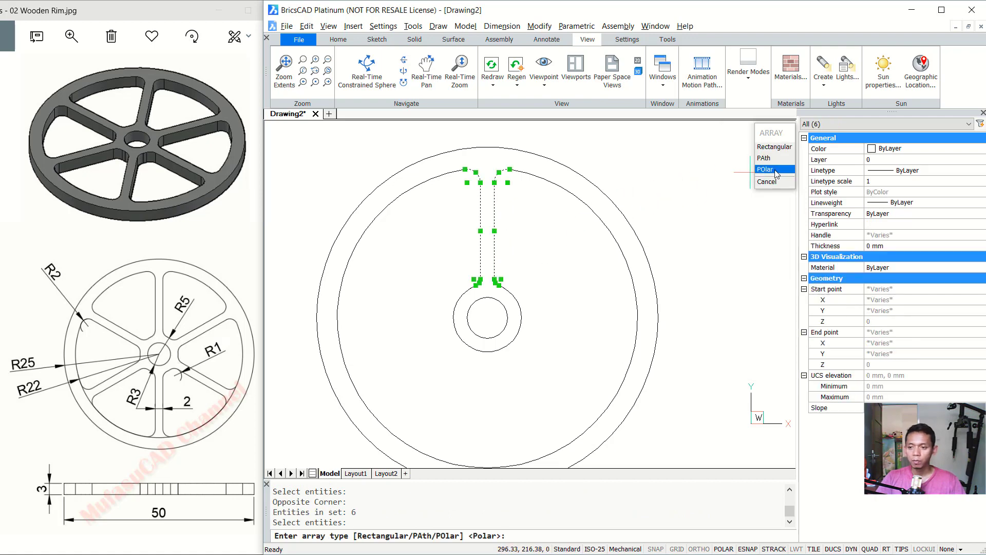
pyautogui.click(765, 170)
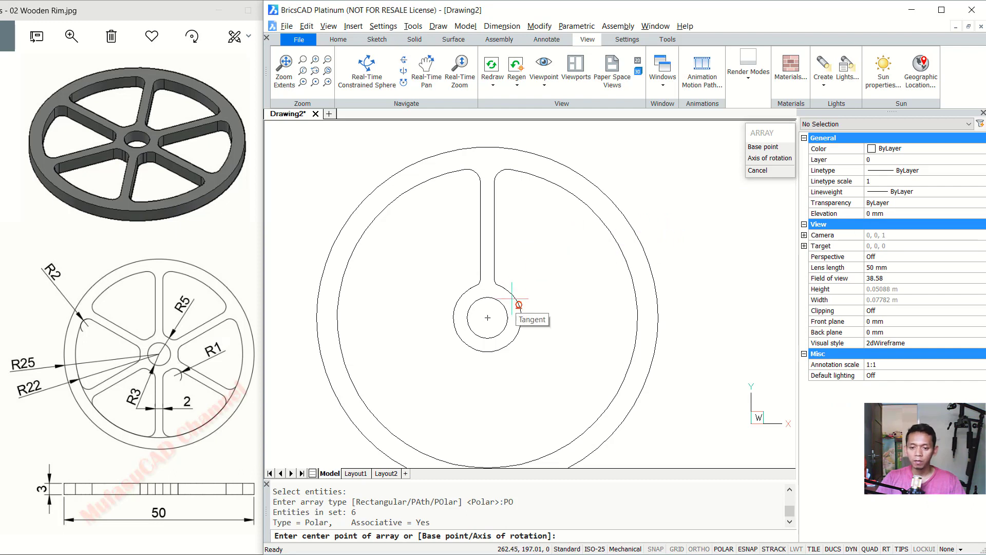
pyautogui.click(488, 318)
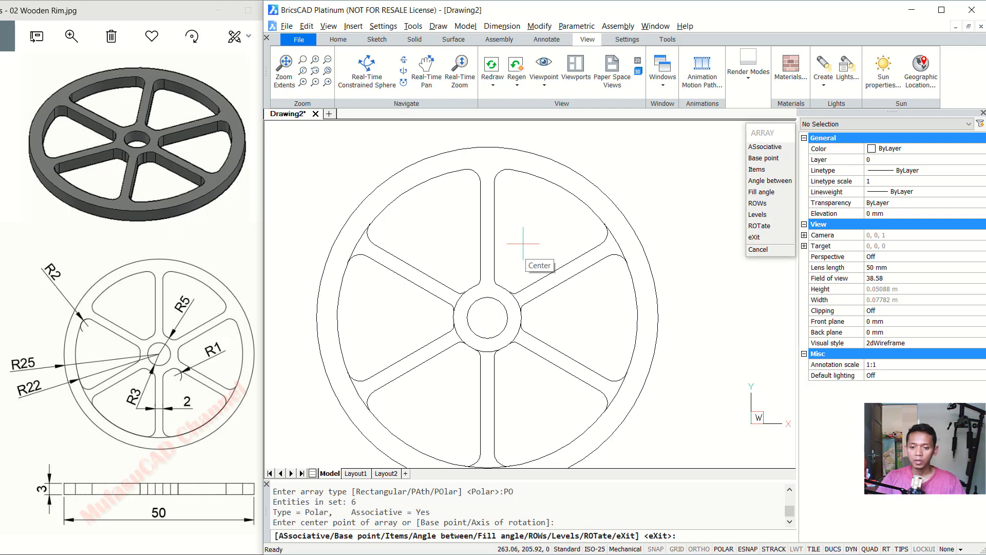
pyautogui.press('Return')
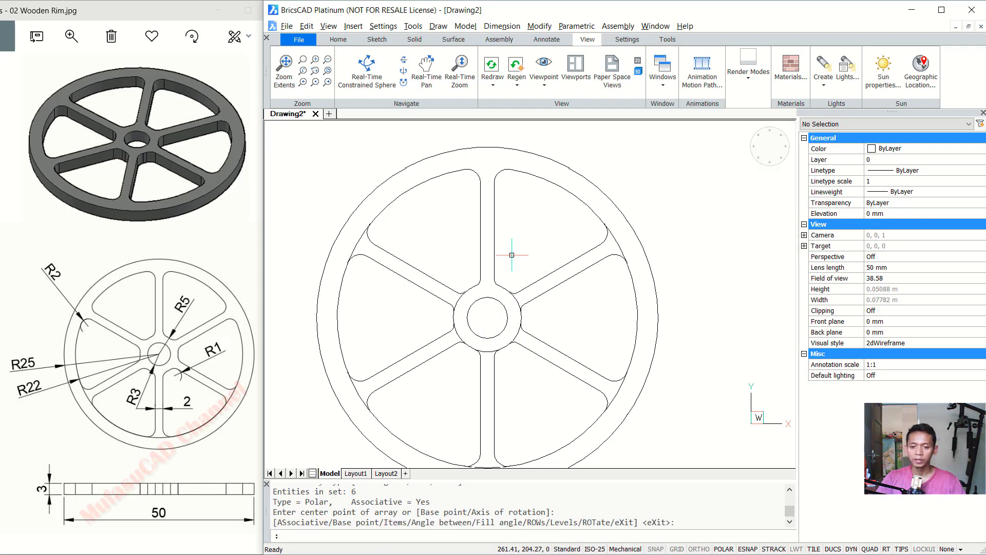
pyautogui.moveTo(512, 254); pyautogui.dragTo(524, 232, button='middle')
pyautogui.write('tr')
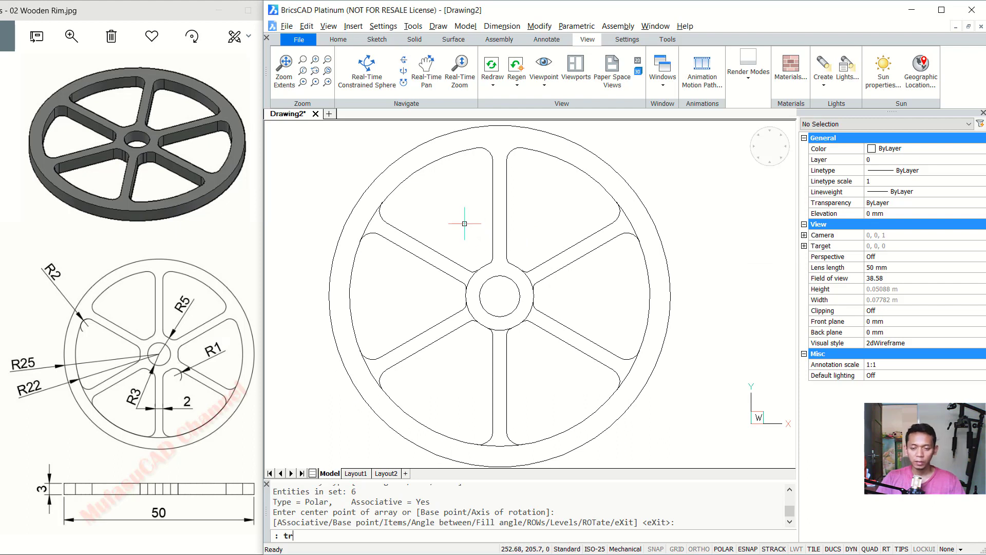
# - Trim the four leftover inner-rim arc pieces between the spokes
pyautogui.press('Return')
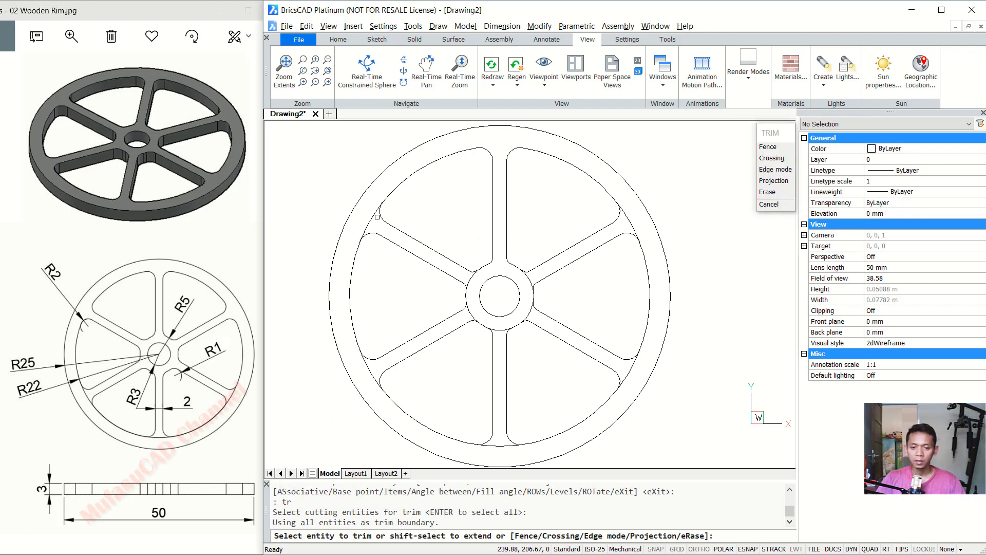
pyautogui.click(372, 220)
pyautogui.click(372, 371)
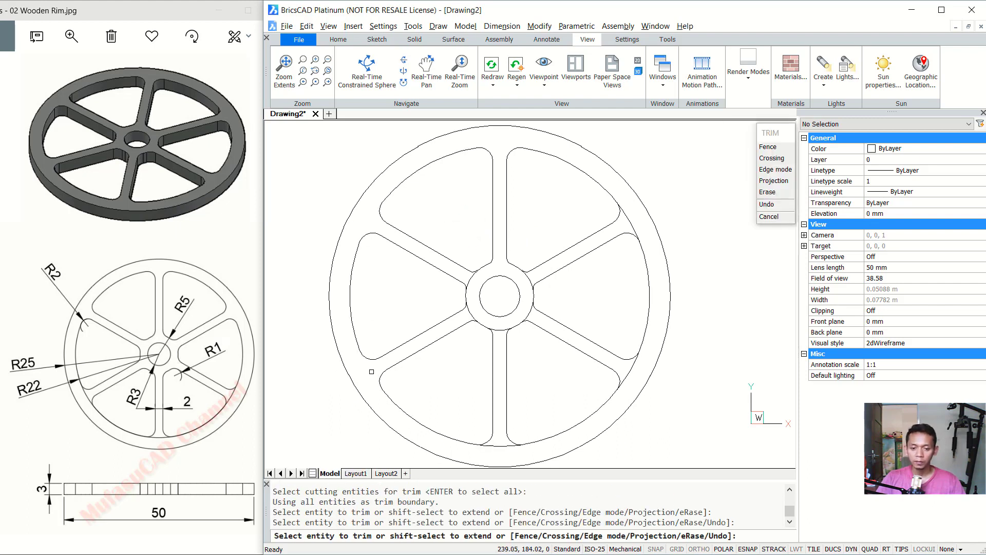
pyautogui.click(631, 368)
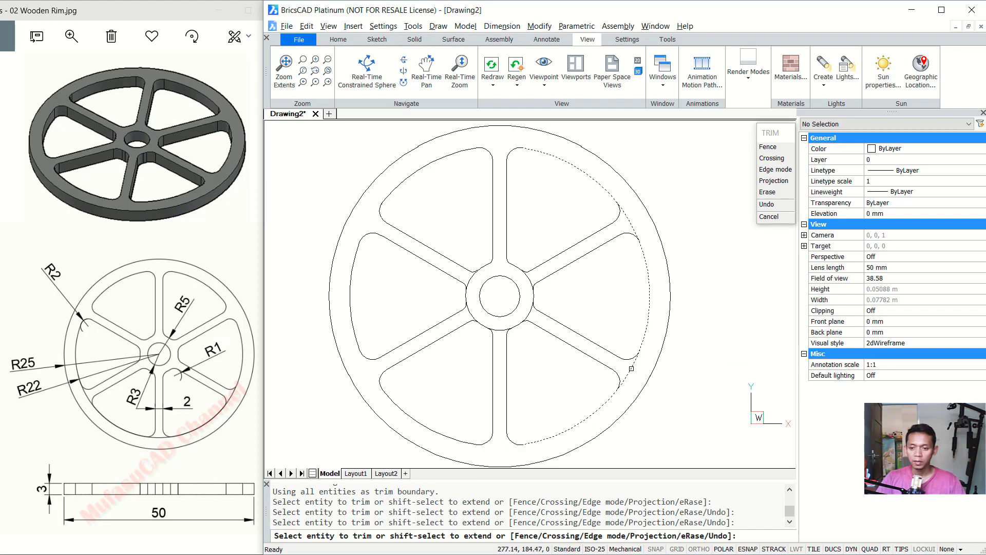
pyautogui.click(633, 233)
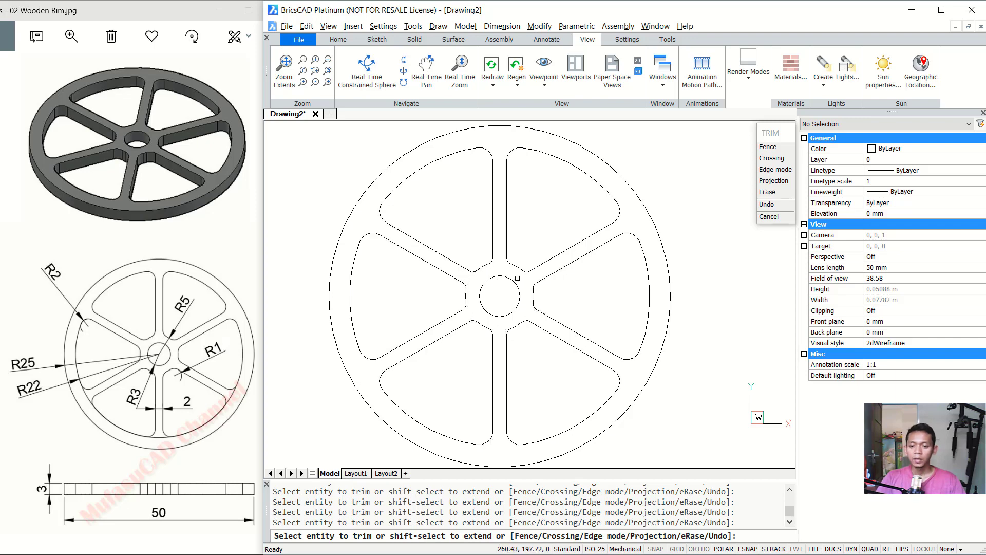
pyautogui.press('Escape')
pyautogui.scroll(-2, 547, 265)
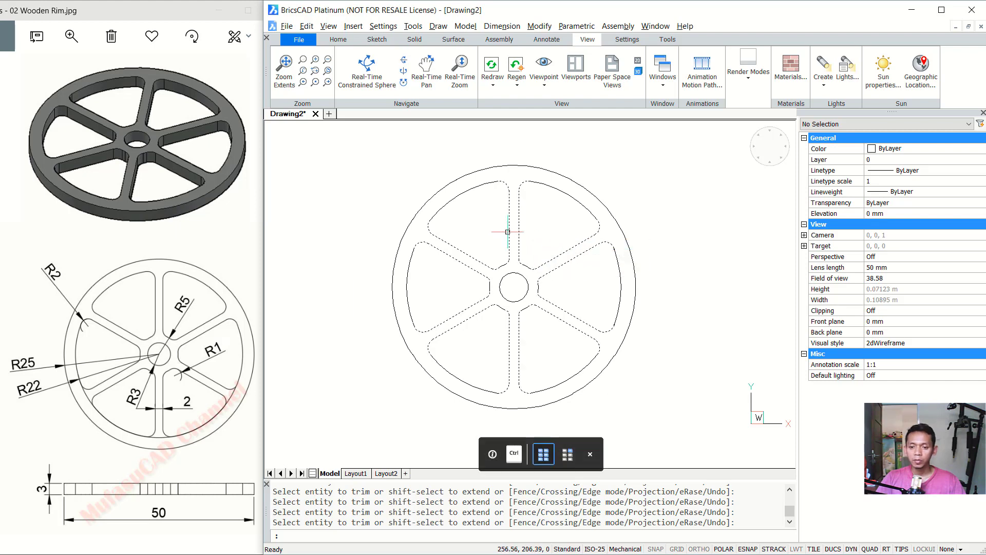
# - Explode the spoke array into separate pieces
pyautogui.write('explode')
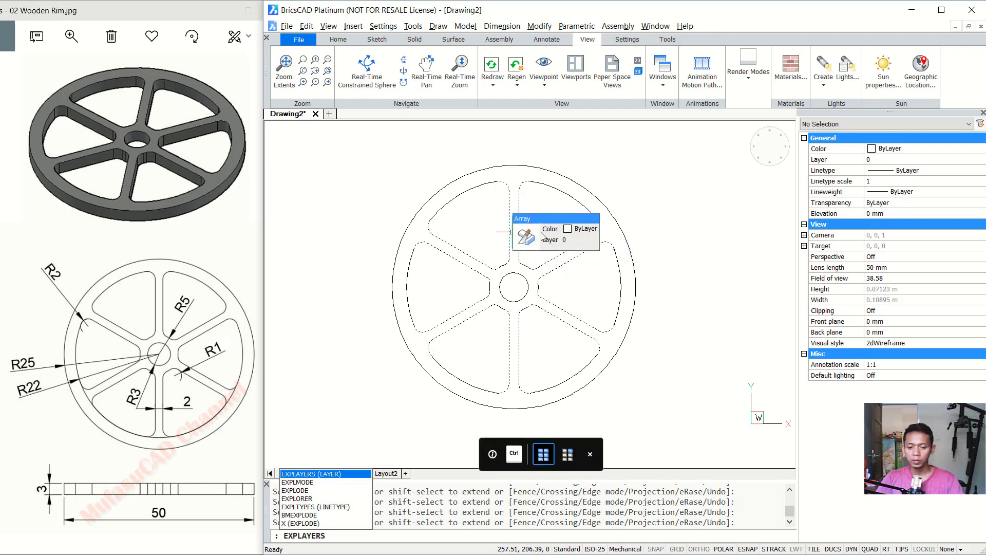
pyautogui.press('Return')
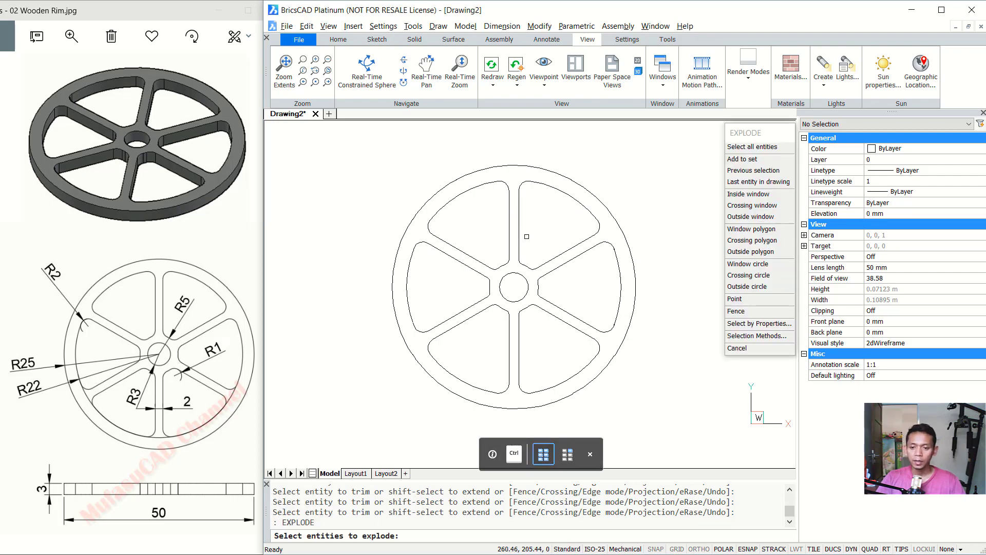
pyautogui.click(542, 229)
pyautogui.press('Return')
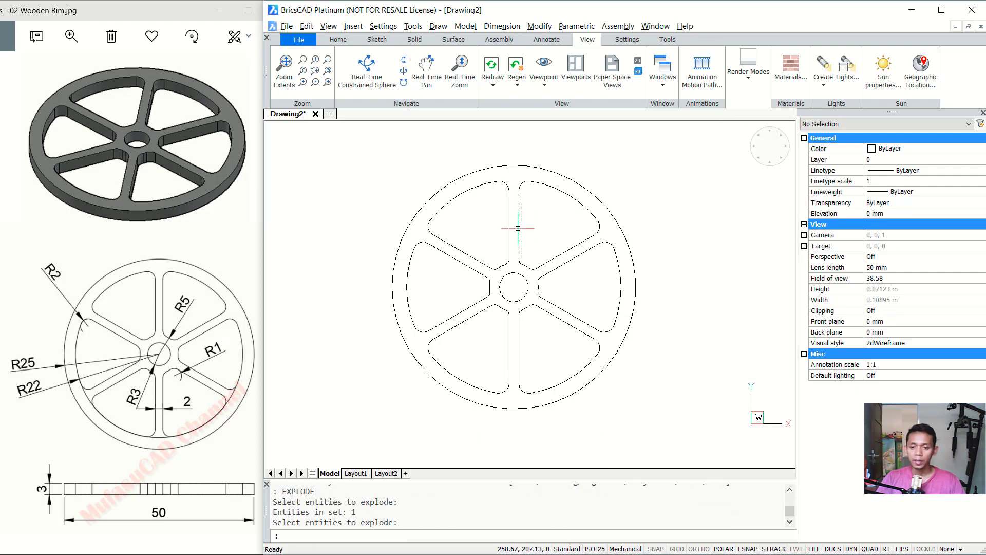
pyautogui.moveTo(570, 302)
pyautogui.keyDown('shift'); pyautogui.mouseDown(button='middle')
pyautogui.moveTo(588, 260)
pyautogui.moveTo(564, 250)
pyautogui.mouseUp(button='middle'); pyautogui.keyUp('shift')
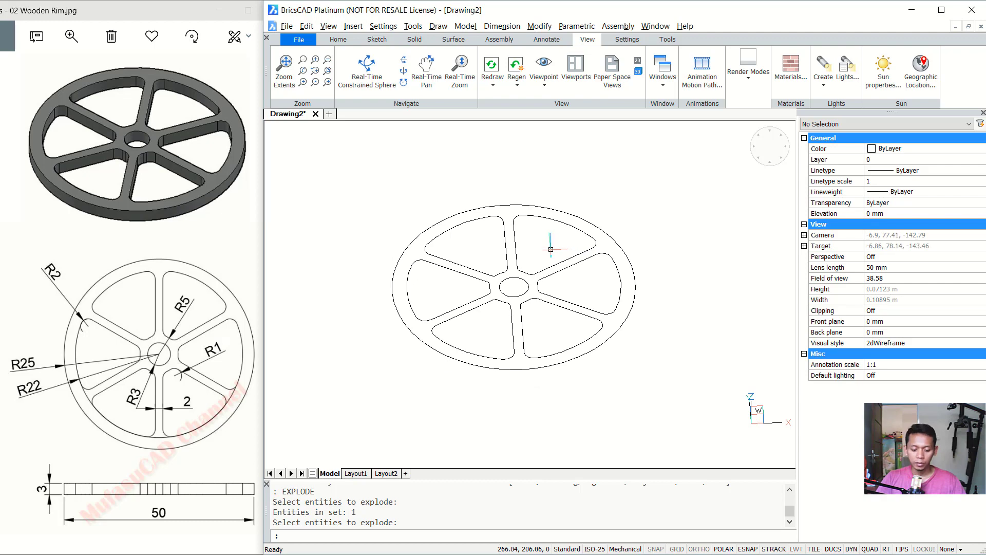
# - Join the whole wheel's outline pieces into closed polylines
pyautogui.write('Joi')
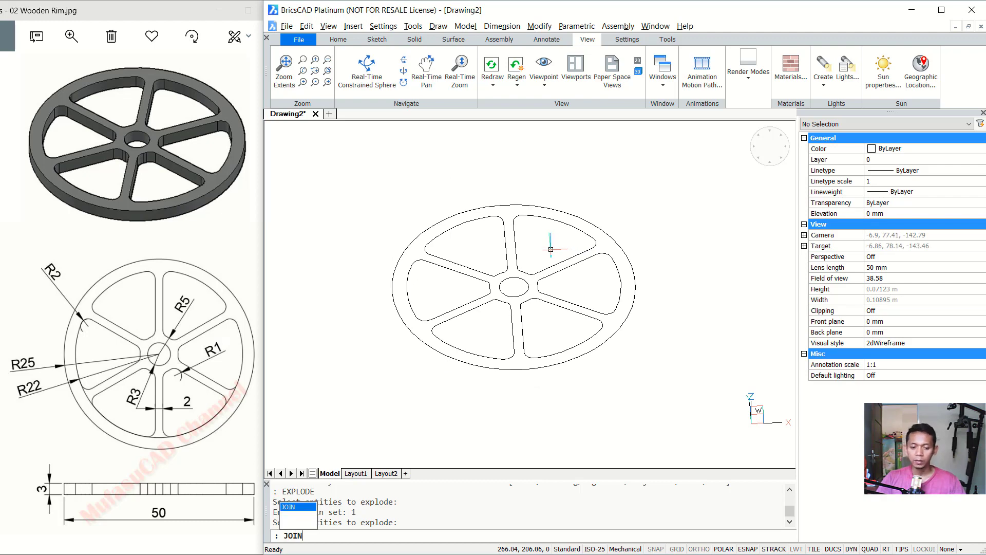
pyautogui.press('Return')
pyautogui.click(670, 171)
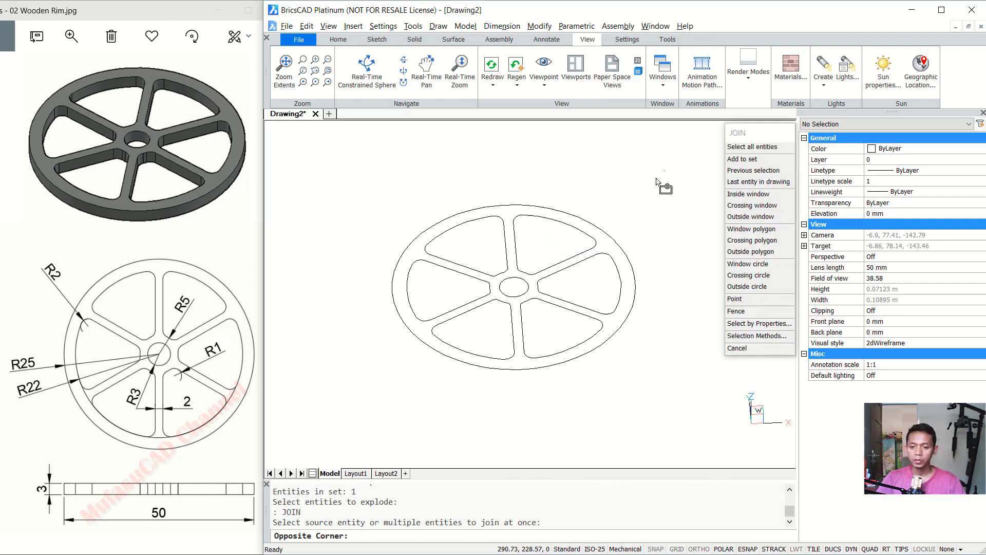
pyautogui.click(402, 381)
pyautogui.press('Return')
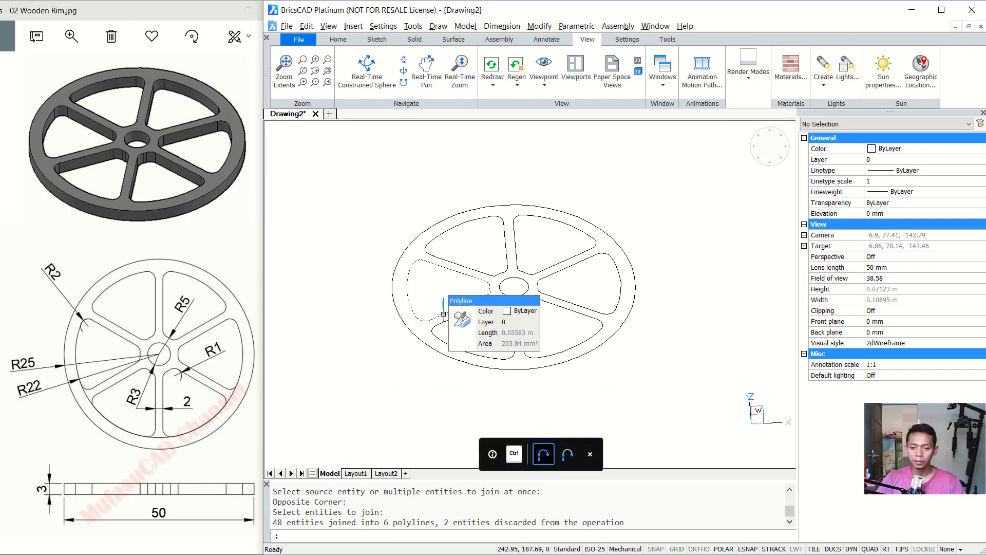
pyautogui.moveTo(608, 293); pyautogui.dragTo(622, 304, button='middle')
pyautogui.write('ex')
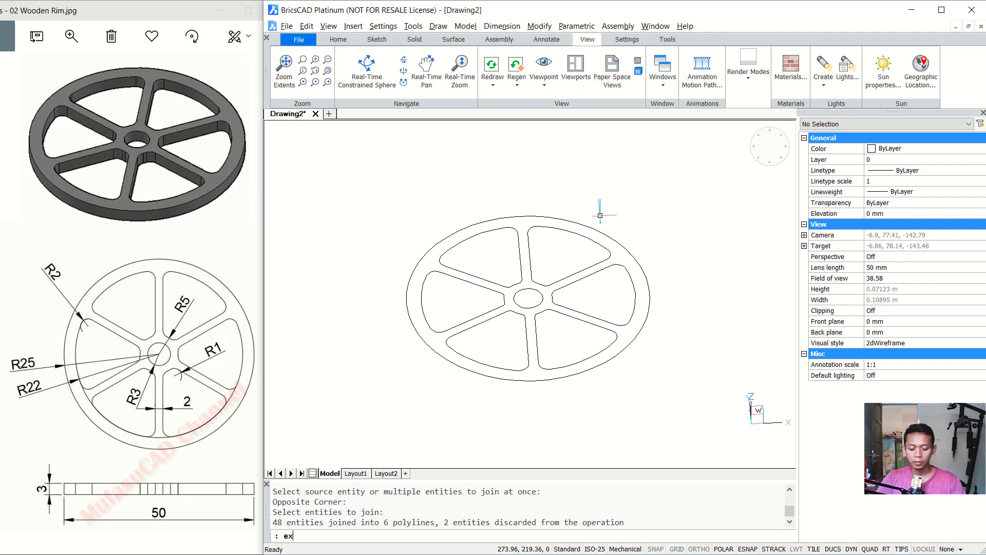
# - Extrude all eight wheel profiles to a height of 3
pyautogui.write('trude')
pyautogui.press('Return')
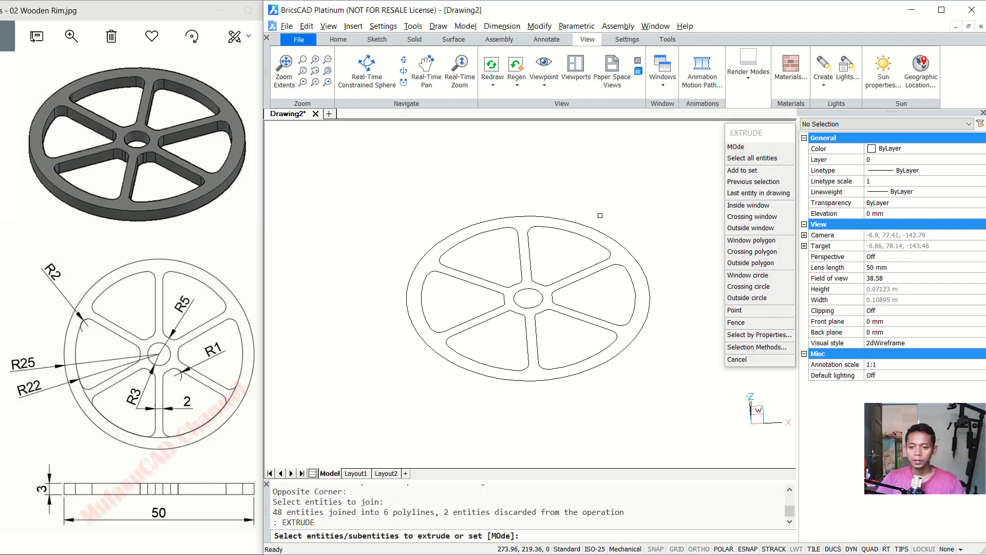
pyautogui.click(671, 185)
pyautogui.click(368, 422)
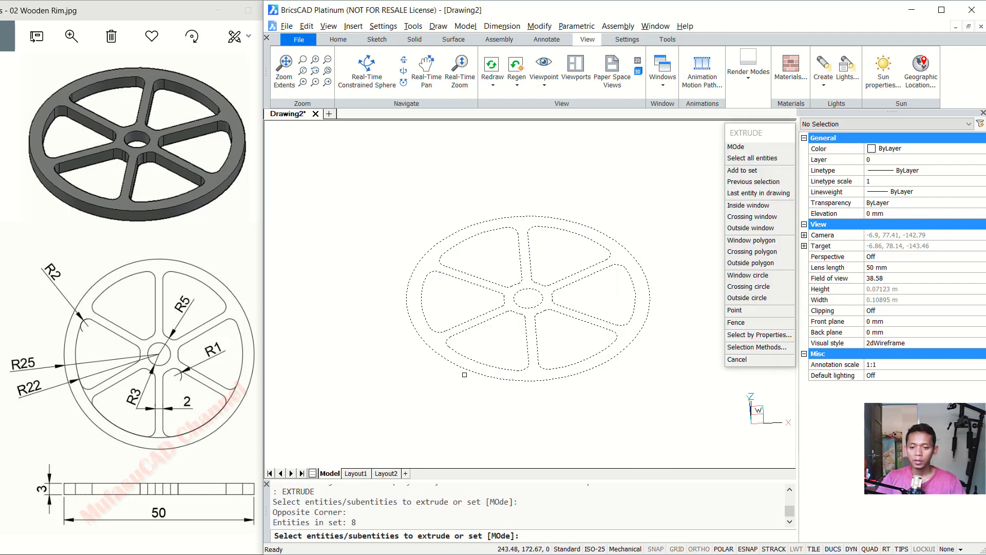
pyautogui.press('Return')
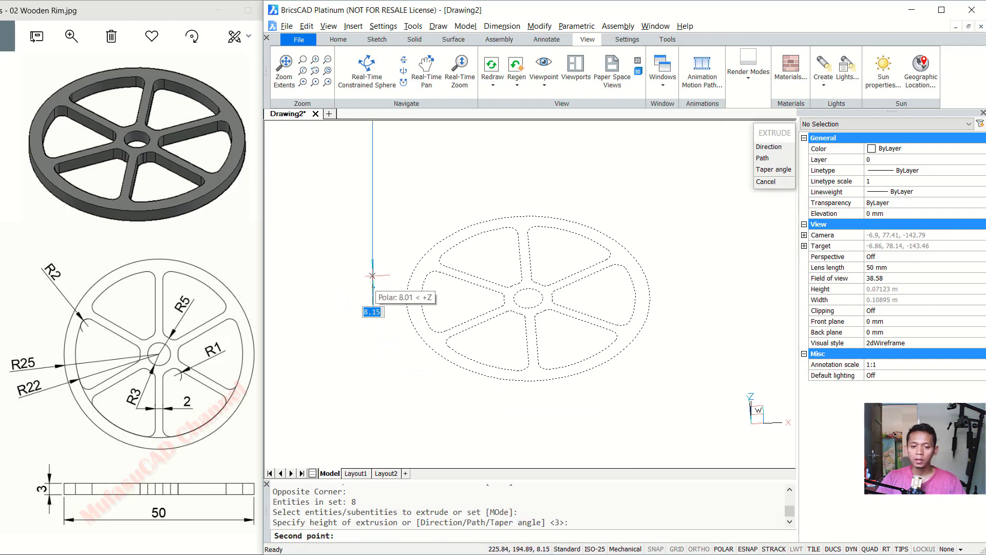
pyautogui.write('3')
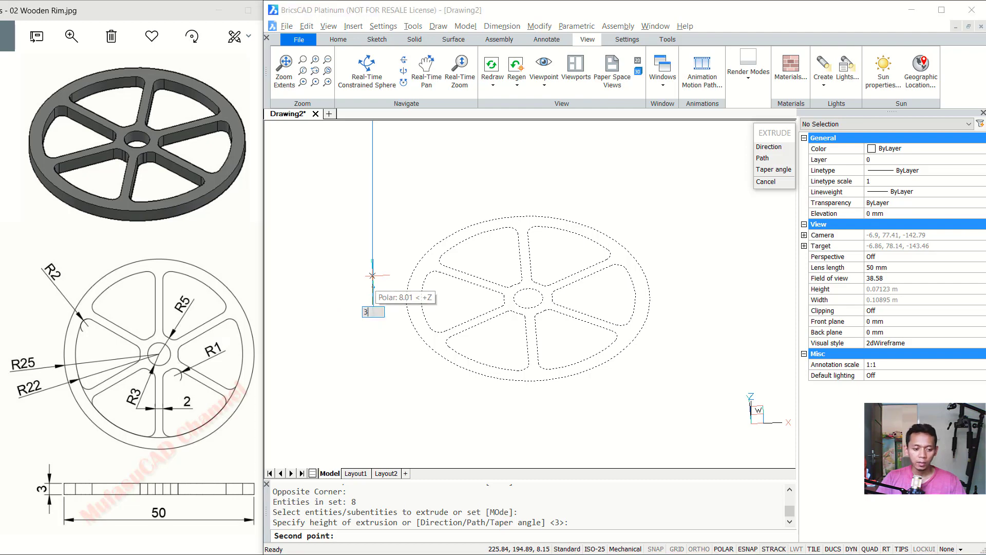
pyautogui.press('Return')
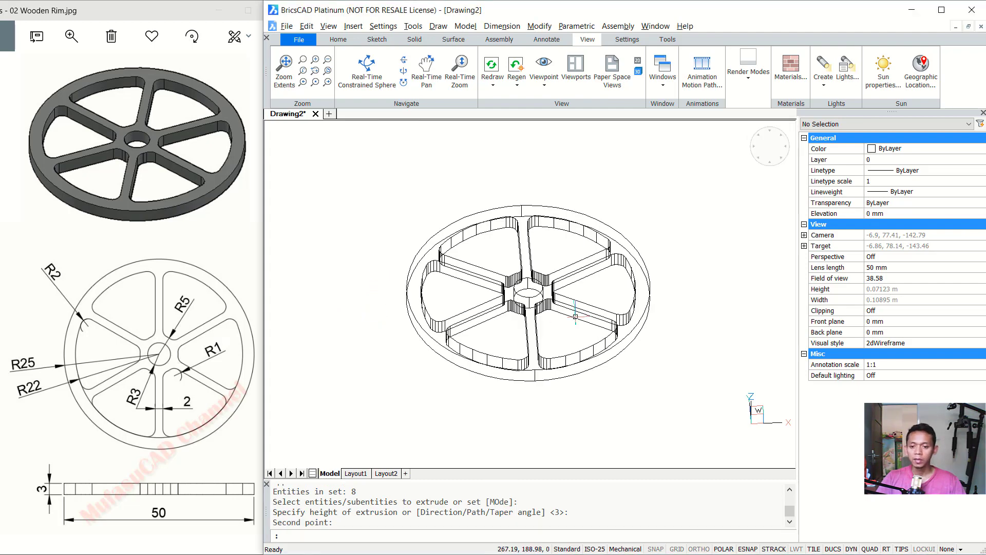
# - Orbit and zoom to view the extruded wheel in 3D
pyautogui.moveTo(581, 308)
pyautogui.keyDown('shift'); pyautogui.mouseDown(button='middle')
pyautogui.moveTo(569, 306)
pyautogui.moveTo(589, 284)
pyautogui.mouseUp(button='middle'); pyautogui.keyUp('shift')
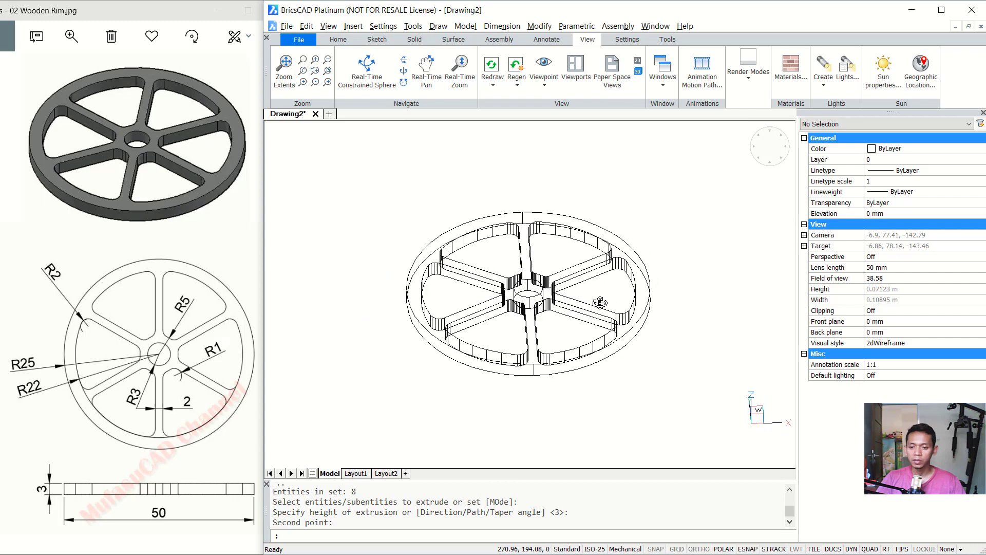
pyautogui.scroll(2, 589, 284)
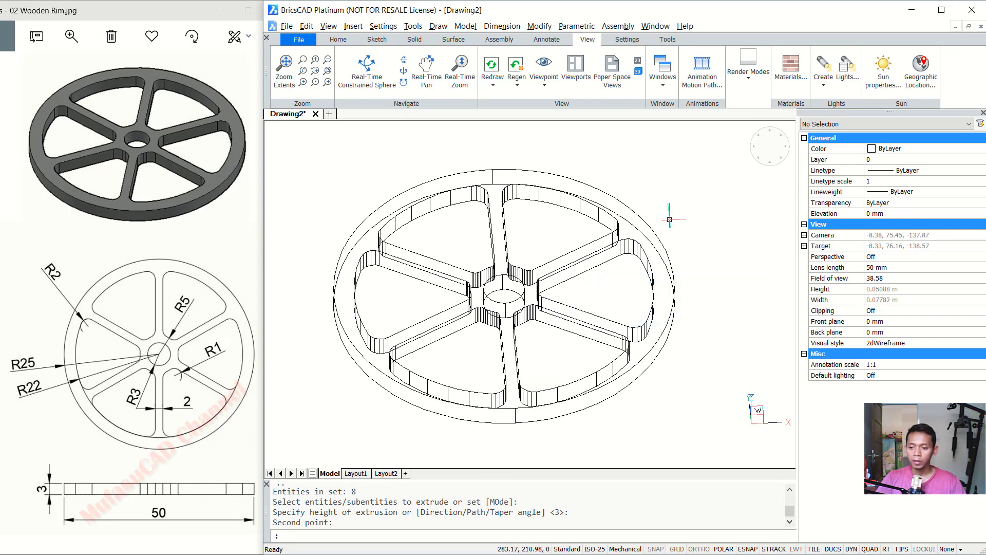
pyautogui.write('s')
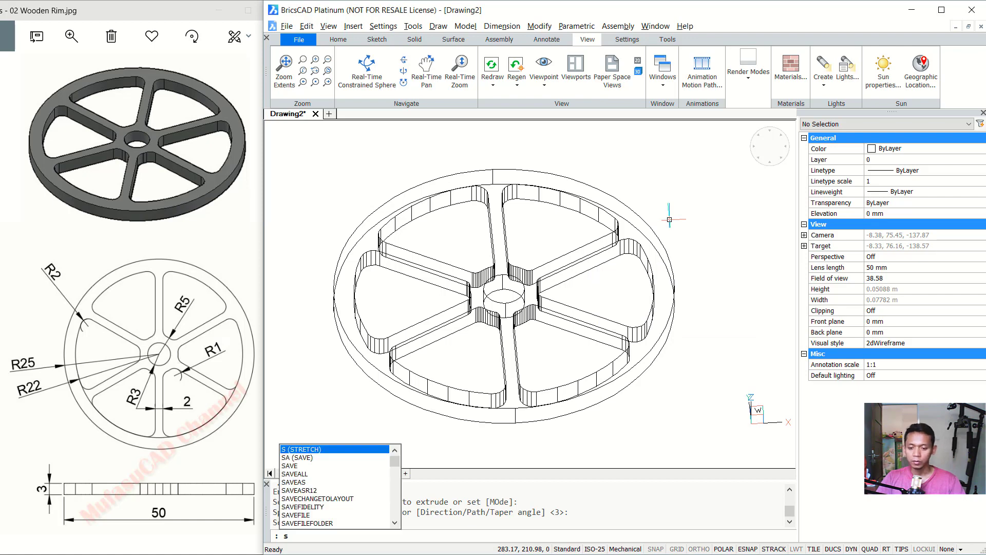
pyautogui.write('u')
pyautogui.press('Return')
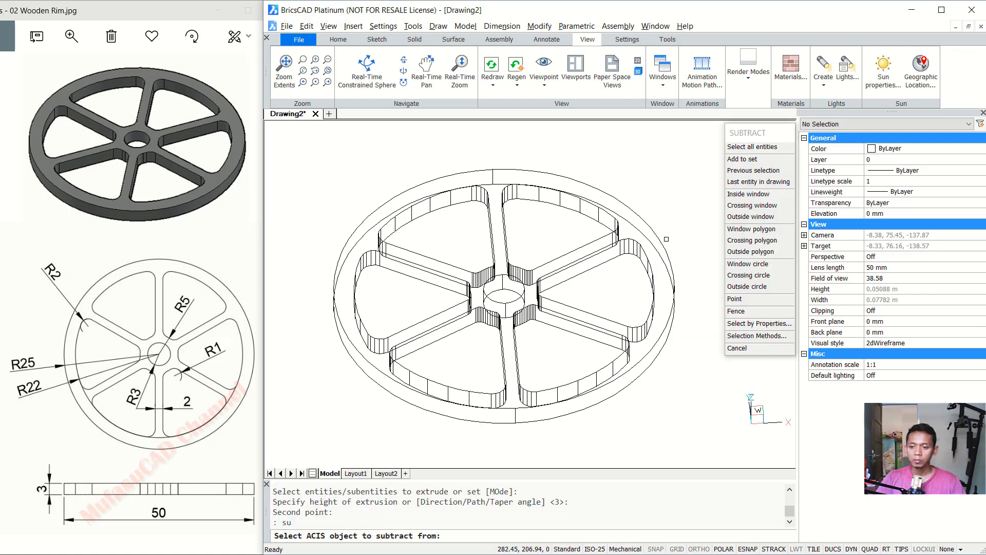
# - Subtract the six pocket solids and the central hub cylinder from the outer disc
pyautogui.click(665, 241)
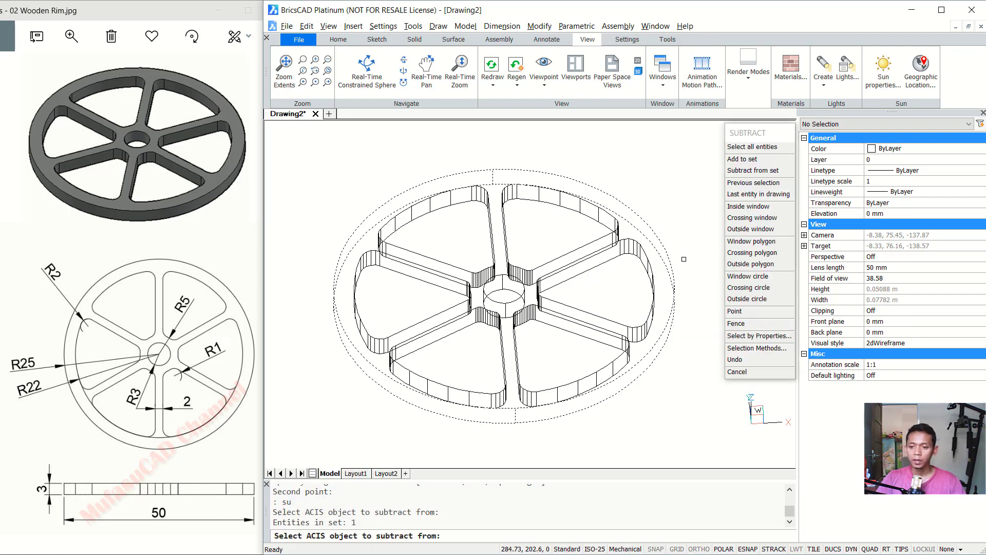
pyautogui.press('Return')
pyautogui.click(616, 232)
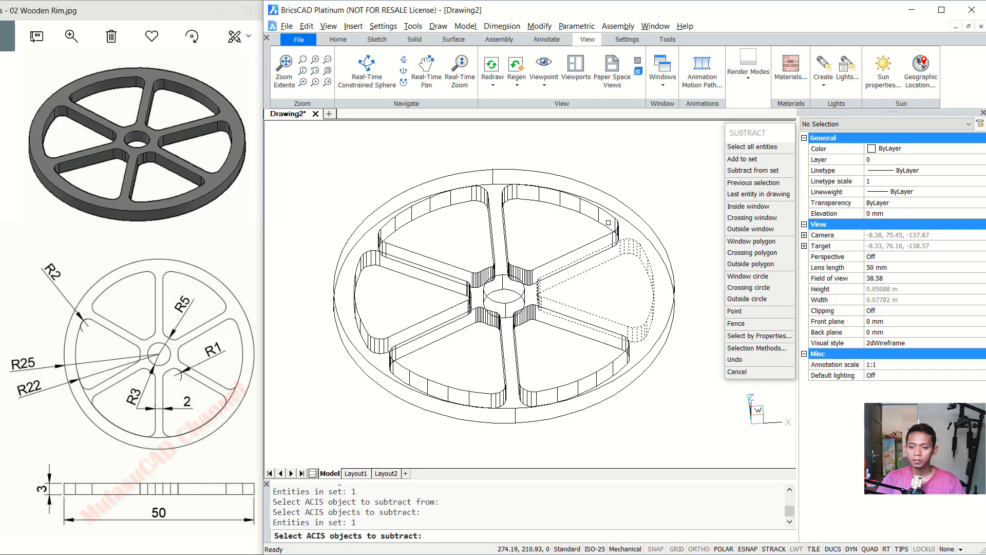
pyautogui.click(608, 222)
pyautogui.click(477, 200)
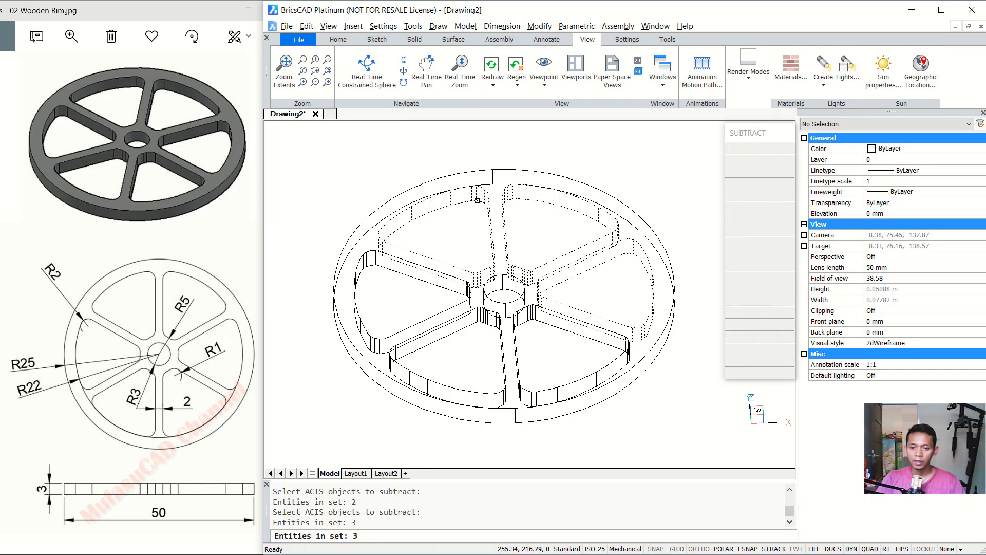
pyautogui.click(407, 281)
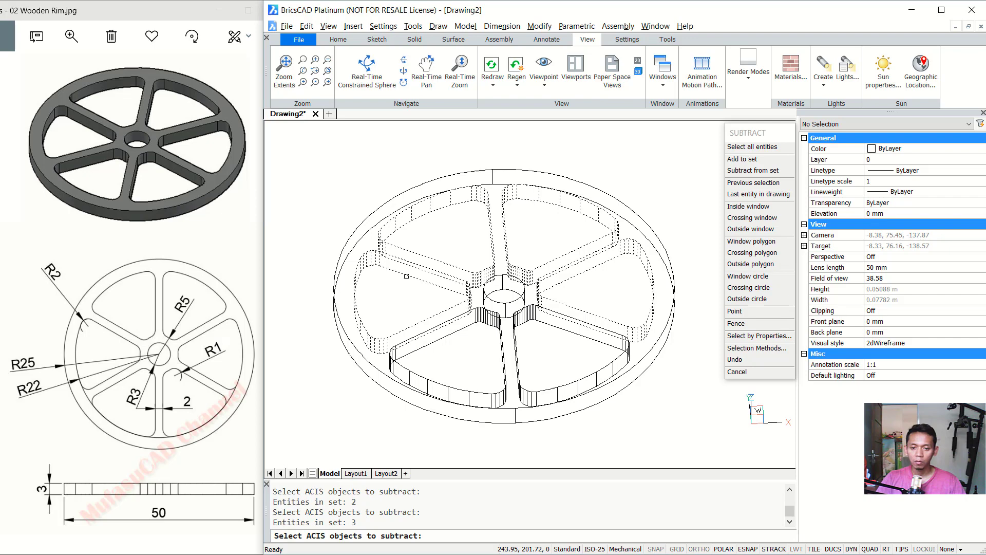
pyautogui.click(409, 321)
pyautogui.click(526, 387)
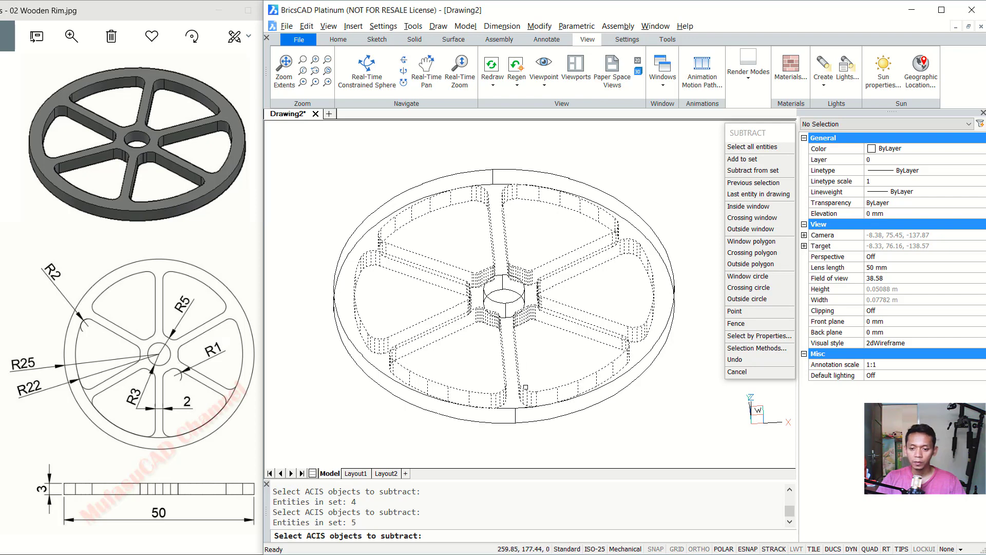
pyautogui.click(513, 318)
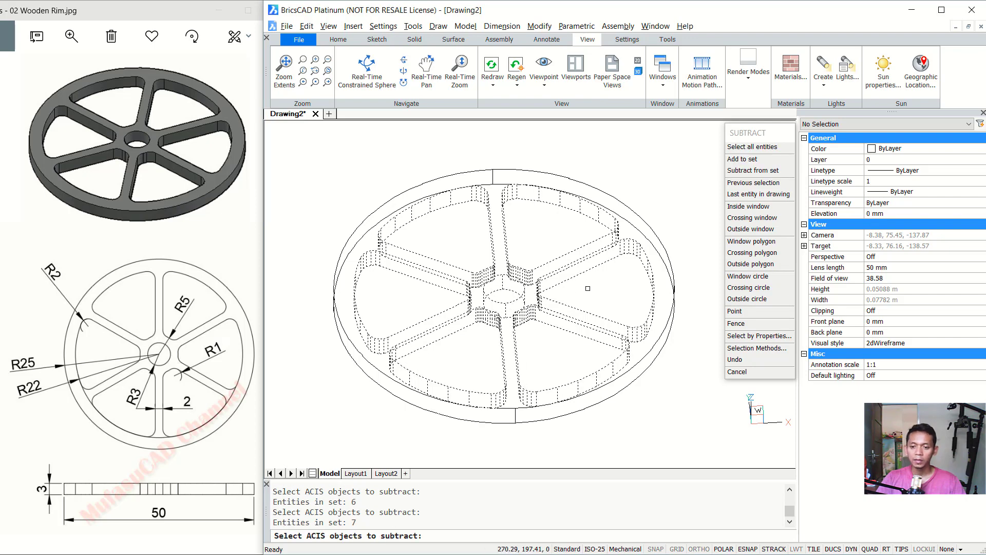
pyautogui.press('Return')
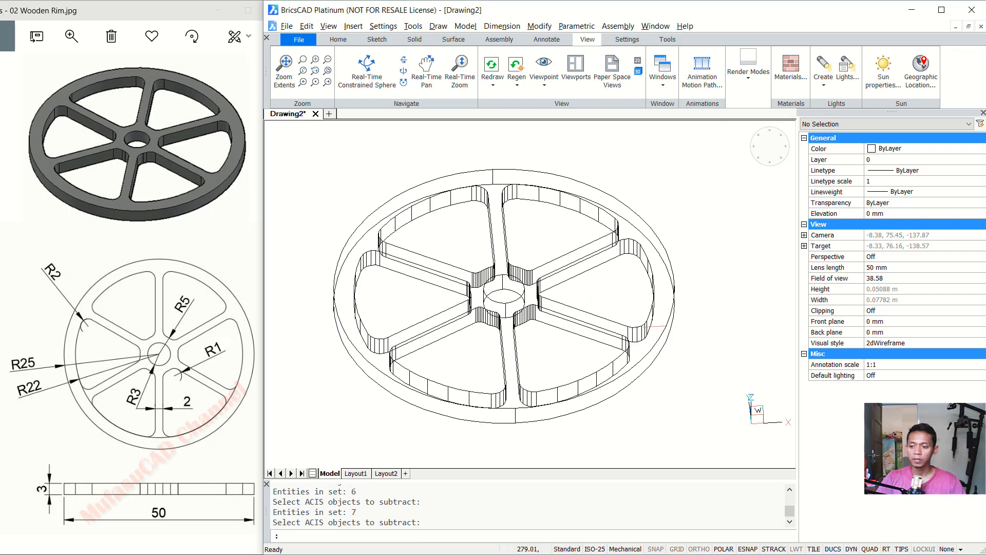
# - Switch the viewport's visual style to Realistic and orbit the shaded wheel to a new angle
pyautogui.click(893, 344)
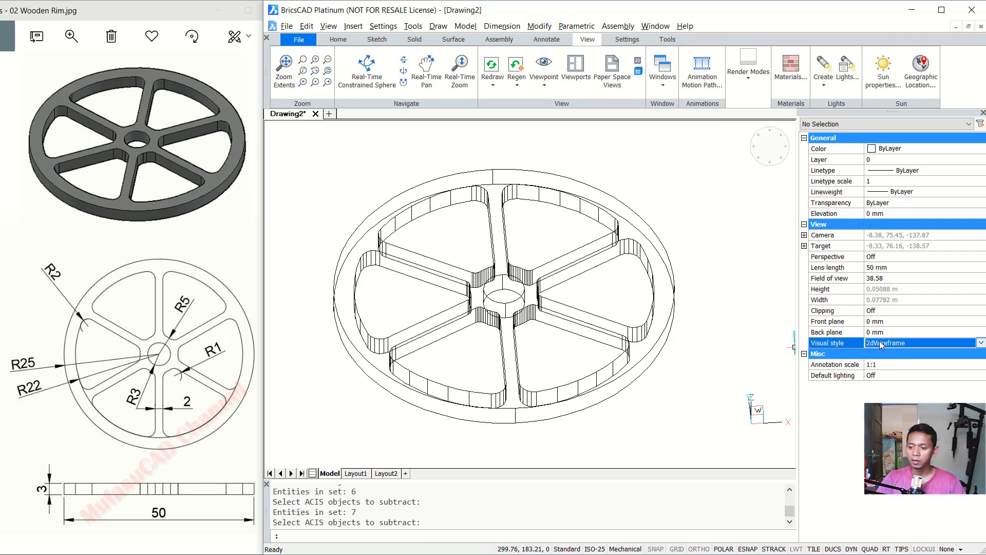
pyautogui.click(876, 344)
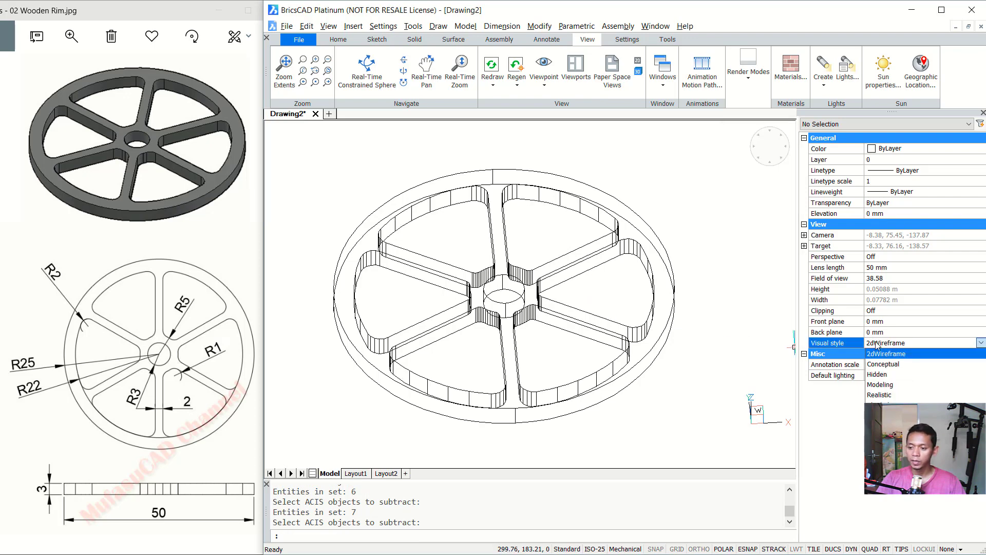
pyautogui.click(884, 395)
pyautogui.moveTo(589, 296)
pyautogui.keyDown('shift'); pyautogui.mouseDown(button='middle')
pyautogui.moveTo(593, 274)
pyautogui.moveTo(587, 325)
pyautogui.moveTo(593, 306)
pyautogui.mouseUp(button='middle'); pyautogui.keyUp('shift')
pyautogui.write('F')
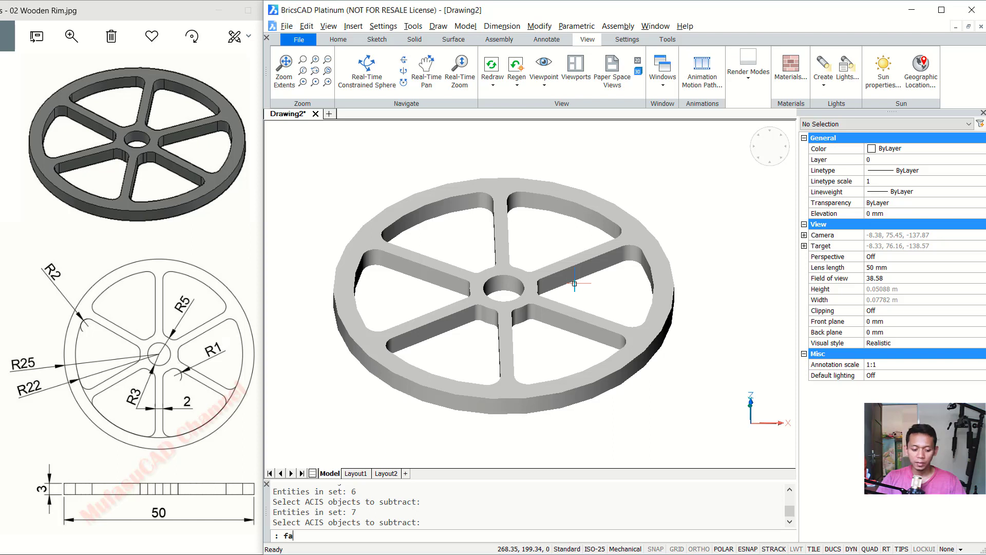
pyautogui.write('ACE')
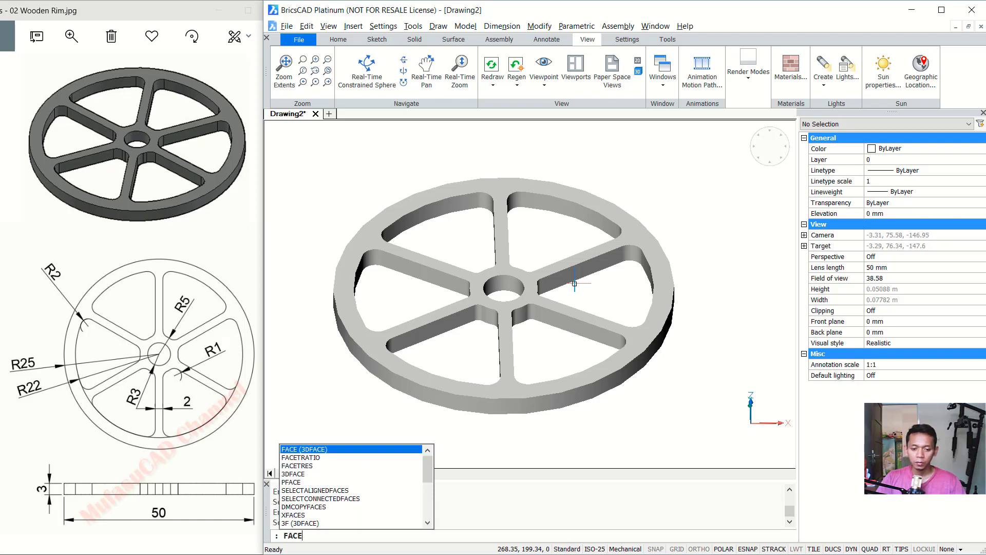
# - Set the facet resolution (FACETRES) to 10
pyautogui.click(308, 468)
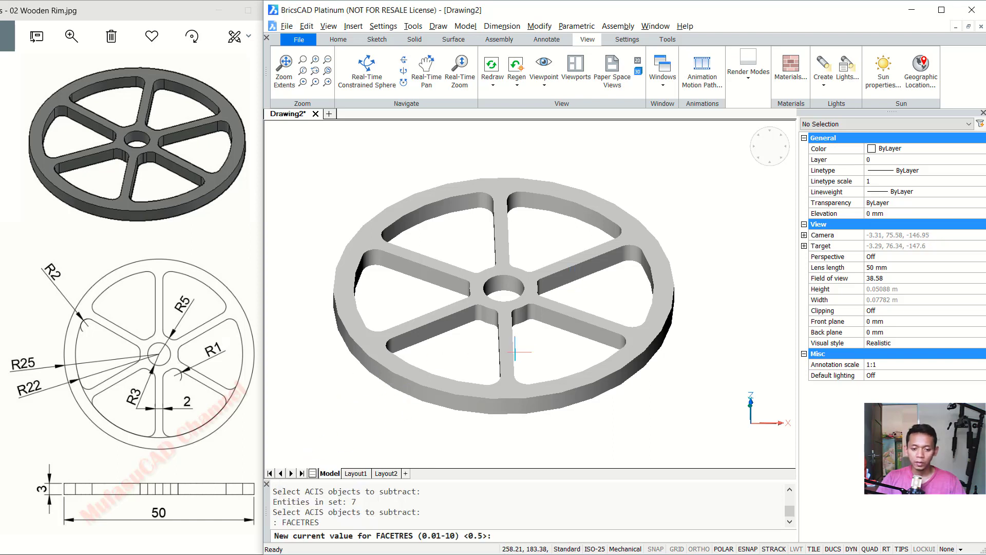
pyautogui.write('10')
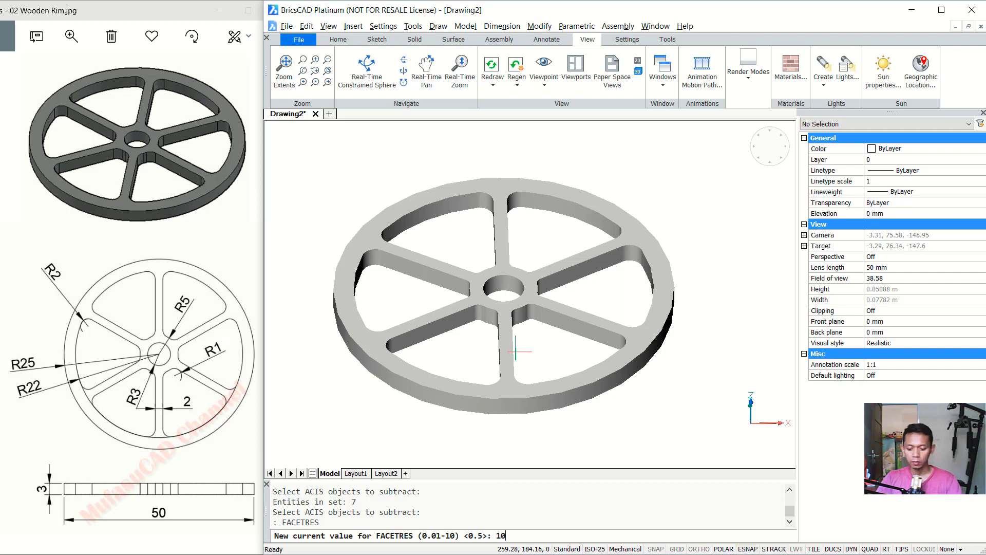
pyautogui.press('Return')
pyautogui.scroll(-2, 569, 319)
pyautogui.scroll(3, 555, 328)
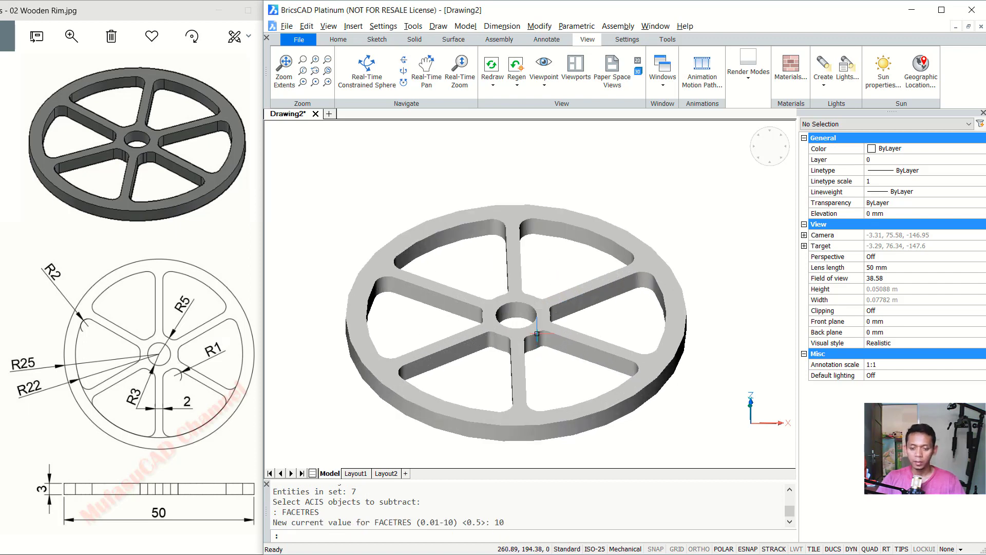
# - Regenerate the model with REGEN and orbit to inspect the smoothed curved edges
pyautogui.write('REGEN')
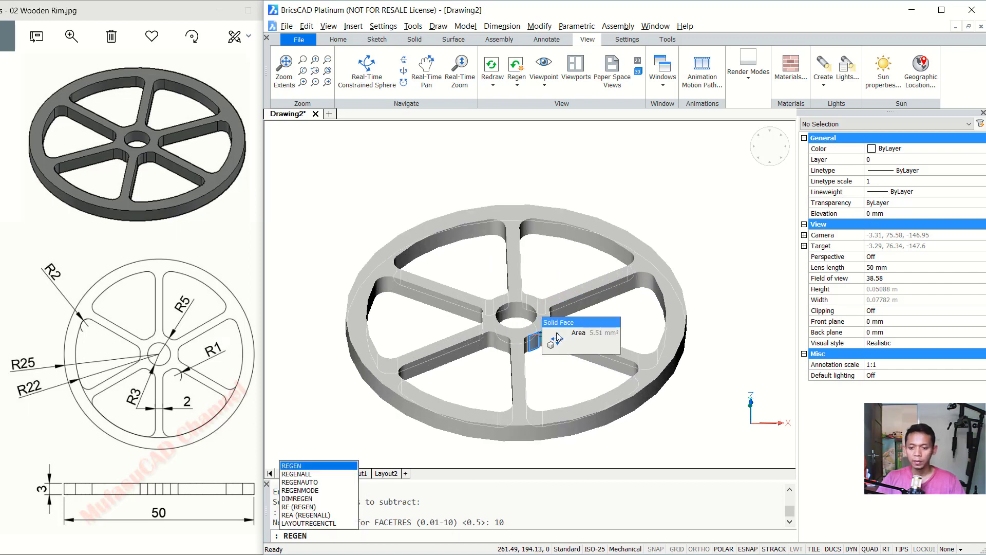
pyautogui.press('Return')
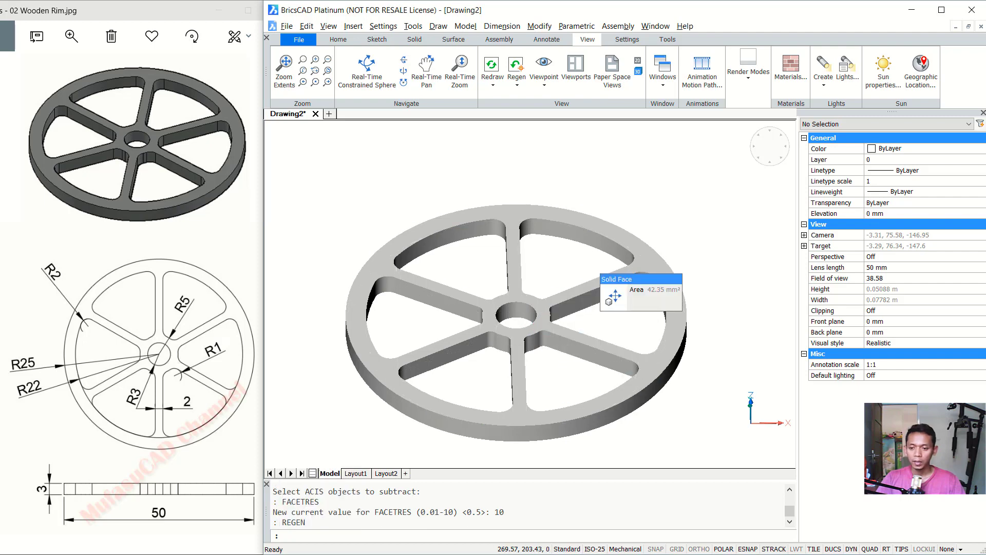
pyautogui.moveTo(575, 288)
pyautogui.keyDown('shift'); pyautogui.mouseDown(button='middle')
pyautogui.moveTo(585, 296)
pyautogui.moveTo(555, 300)
pyautogui.moveTo(580, 231)
pyautogui.mouseUp(button='middle'); pyautogui.keyUp('shift')
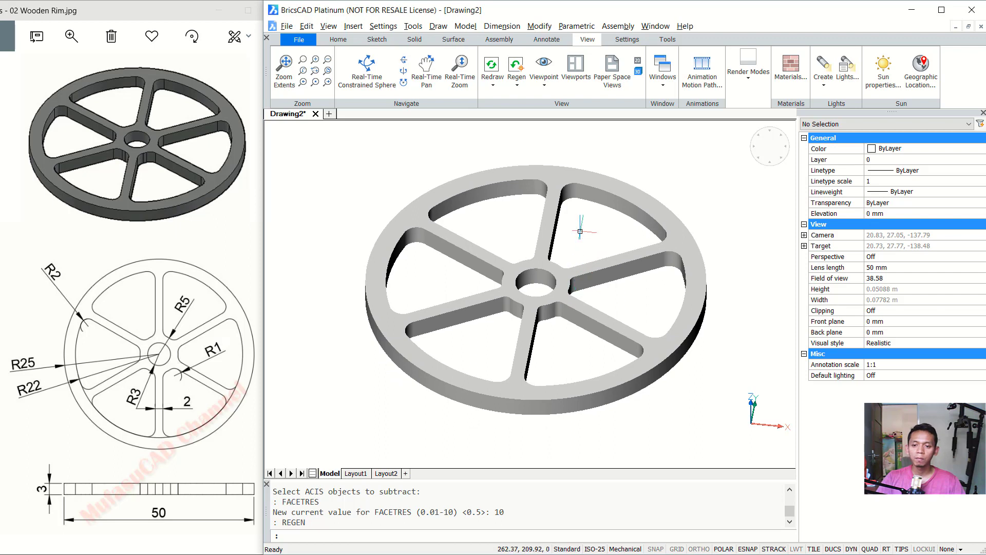